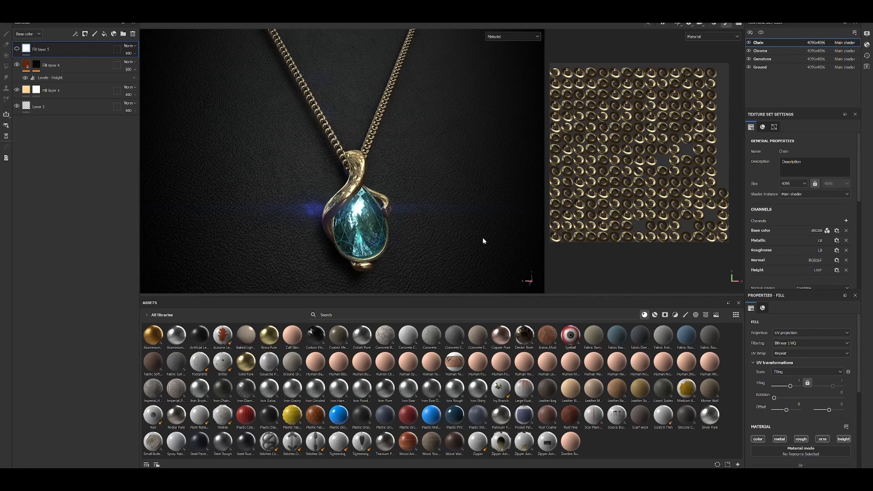
View the gold necklace render with the teal gem at full size on its ArtStation project page.
key(ctrl+s)
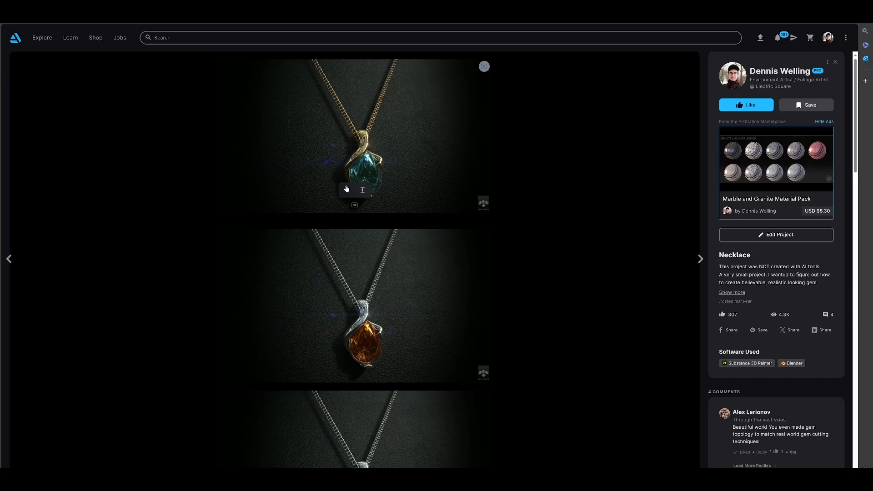
click(363, 190)
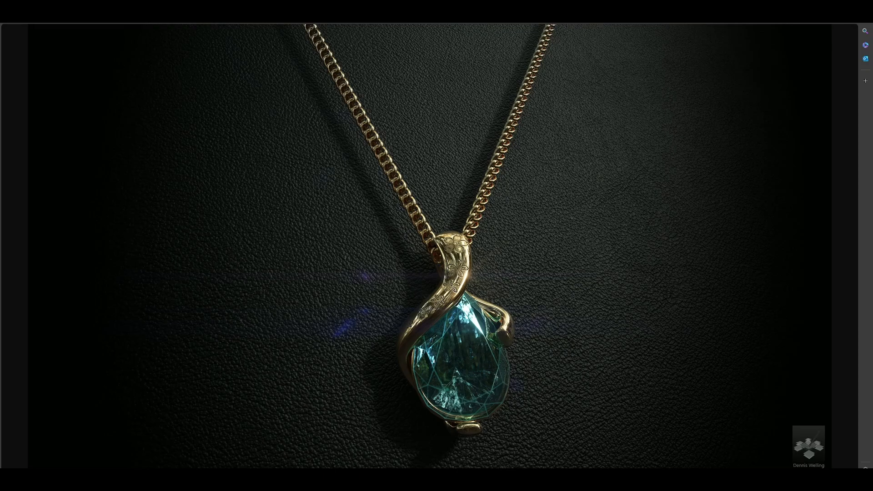
click(395, 483)
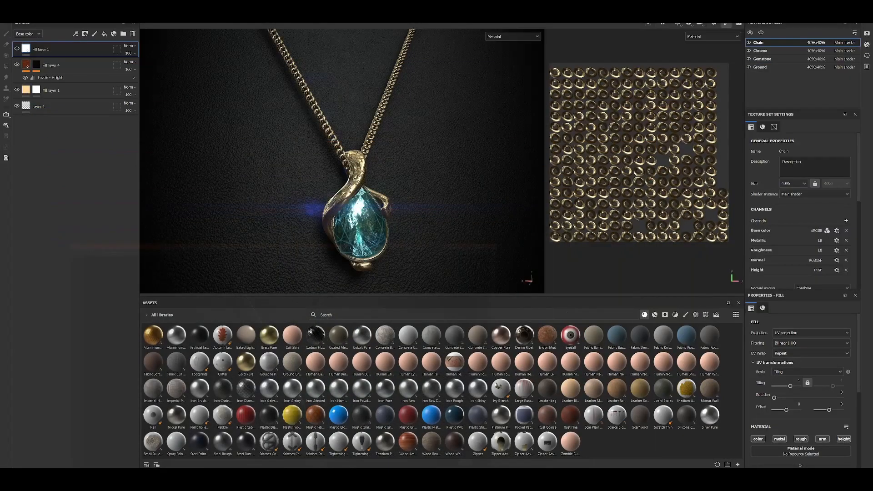
Switch to the RenderingScene project in Unreal and view the necklace pendant in the full-screen viewport.
mouse_move(363, 484)
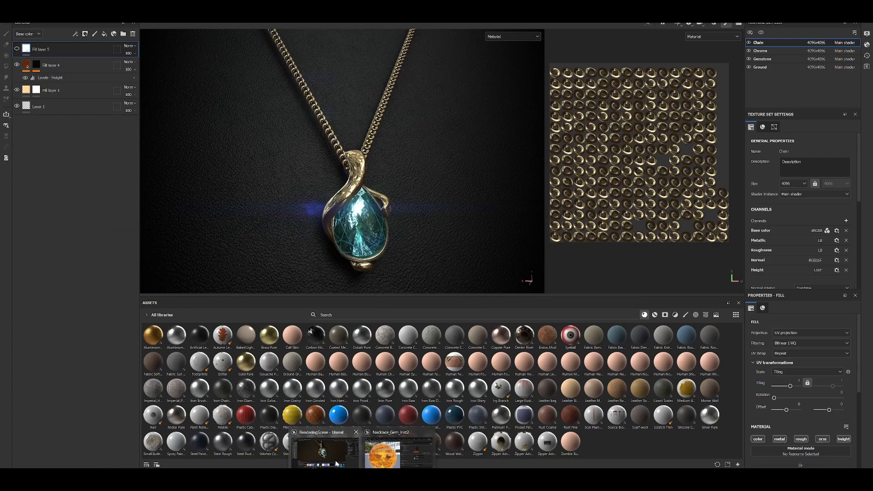
click(331, 449)
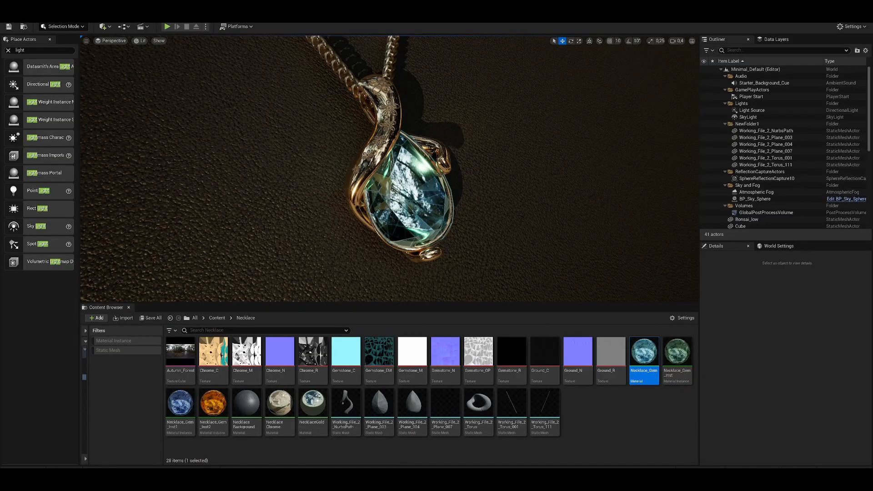
click(418, 222)
key(Escape)
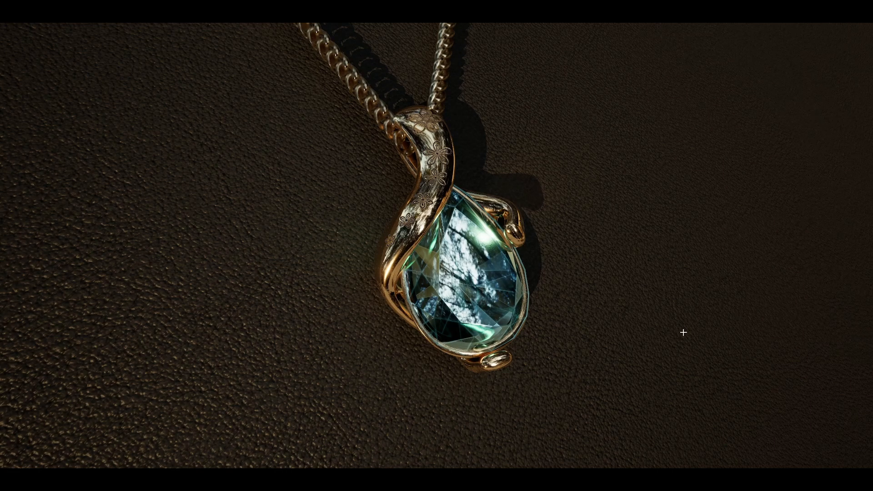
key(F11)
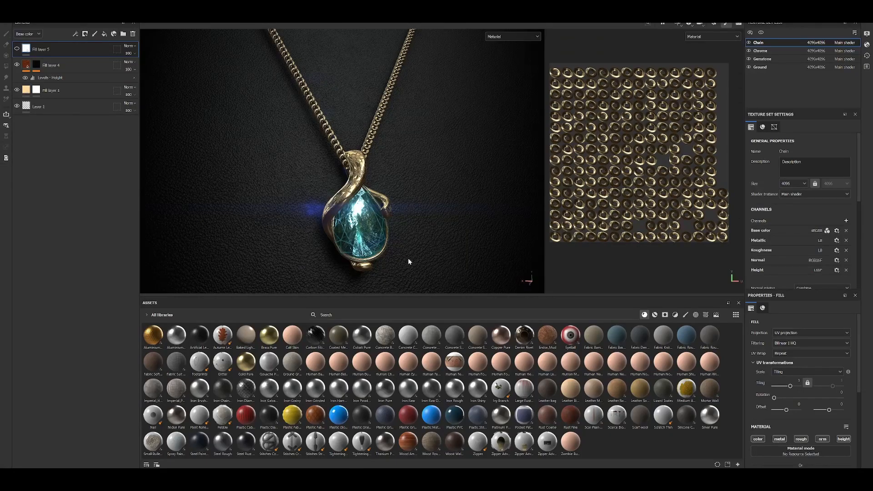
Back in Substance 3D Painter, hide the Chain and Ground texture sets to isolate the pendant.
shift+right_drag(404, 244, 413, 237)
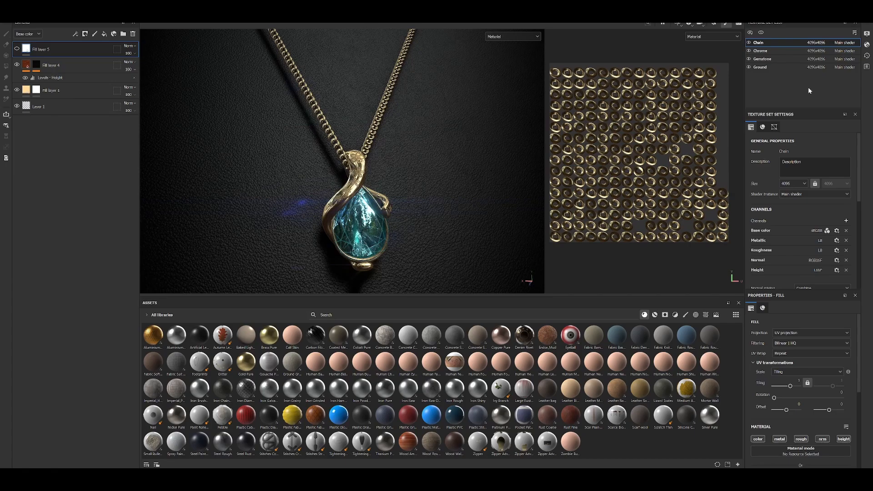
click(749, 43)
click(749, 42)
click(750, 43)
click(749, 67)
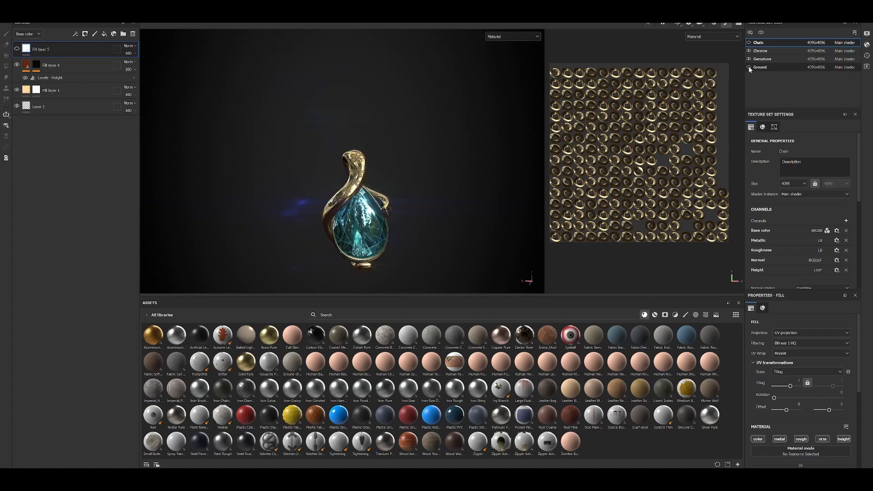
Hide the Gemstone texture set to expose the pendant's inner surface up close.
right_click(424, 210)
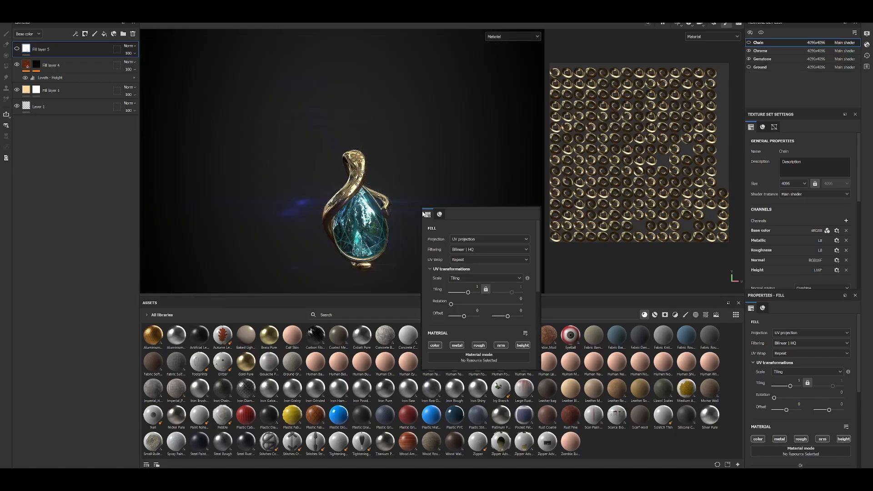
right_click(415, 188)
click(408, 190)
alt+right_drag(375, 190, 401, 230)
alt+middle_drag(401, 230, 402, 188)
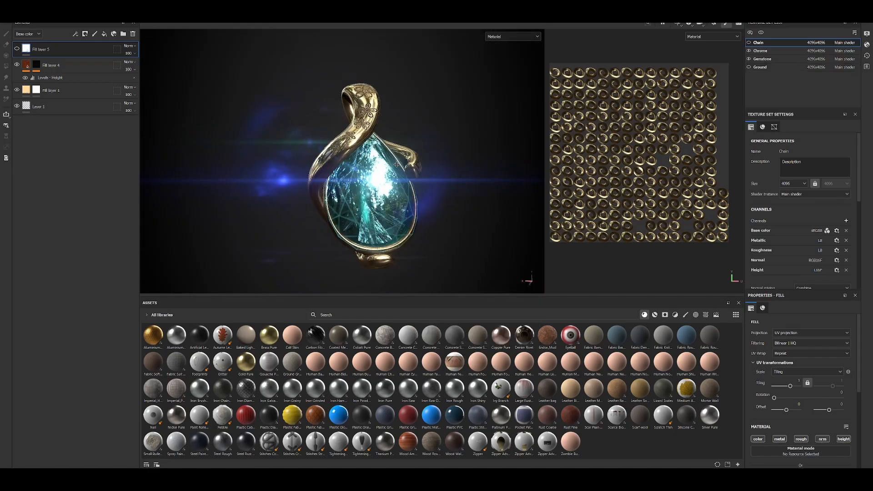
mouse_move(402, 198)
alt+mouse_down()
mouse_move(403, 184)
mouse_move(370, 196)
mouse_move(320, 193)
mouse_move(381, 196)
mouse_move(390, 206)
mouse_move(300, 193)
mouse_move(389, 193)
alt+mouse_up()
click(749, 59)
scroll(378, 195, up, 2)
scroll(377, 195, up, 2)
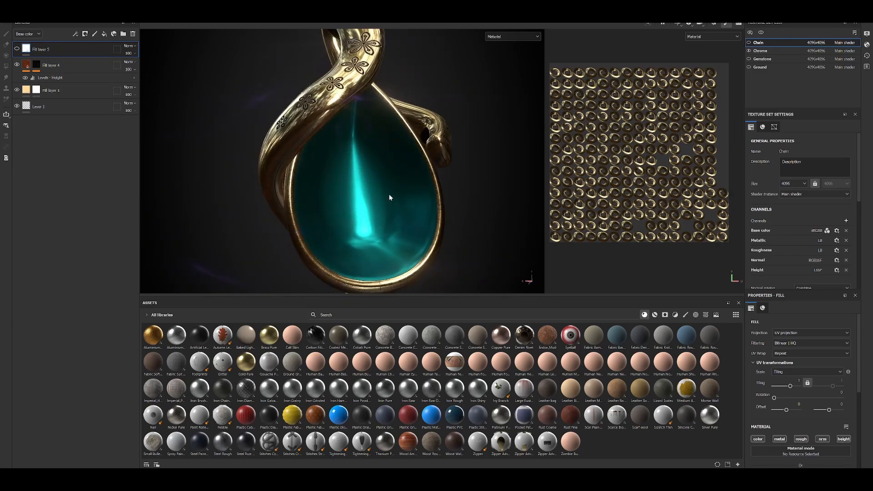
Examine the teal inner surface behind the gem from several angles and under rotated environment lighting.
scroll(389, 194, down, 2)
alt+middle_drag(388, 194, 397, 187)
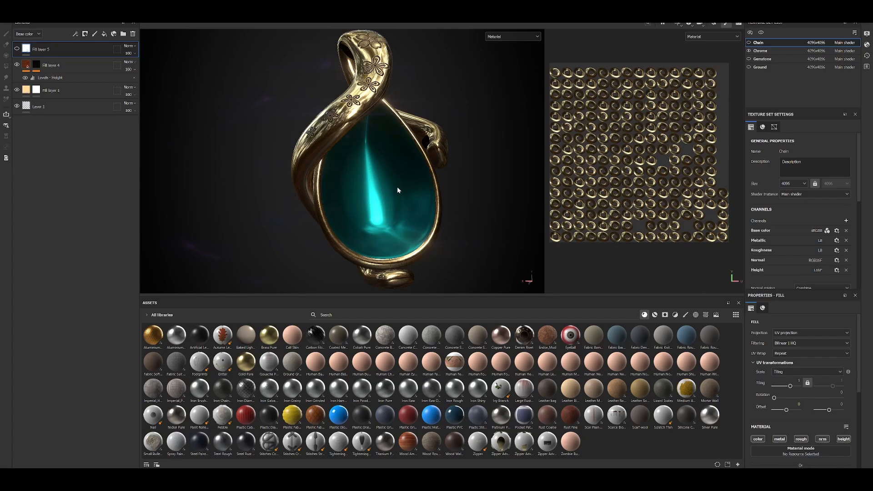
mouse_move(399, 190)
alt+mouse_down()
mouse_move(388, 191)
mouse_move(397, 195)
alt+mouse_up()
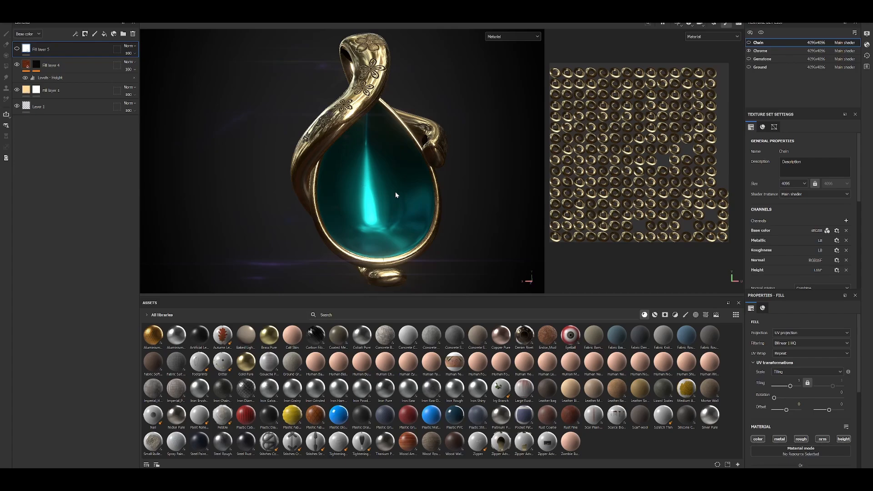
mouse_move(397, 193)
shift+right_down()
mouse_move(312, 185)
mouse_move(405, 193)
shift+right_up()
mouse_move(404, 193)
alt+mouse_down()
mouse_move(397, 187)
mouse_move(406, 166)
mouse_move(277, 168)
mouse_move(414, 204)
mouse_move(402, 205)
alt+mouse_up()
mouse_move(403, 204)
shift+right_down()
mouse_move(421, 206)
mouse_move(386, 208)
shift+right_up()
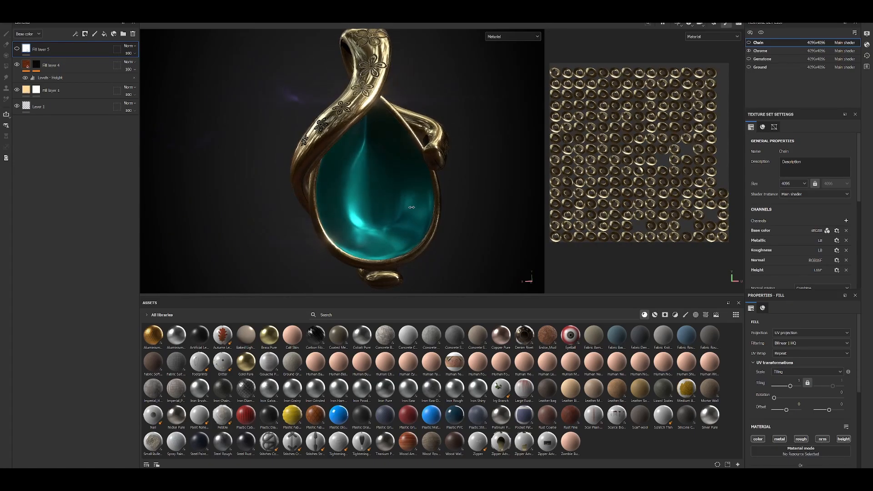
scroll(386, 209, up, 3)
alt+drag(386, 210, 337, 197)
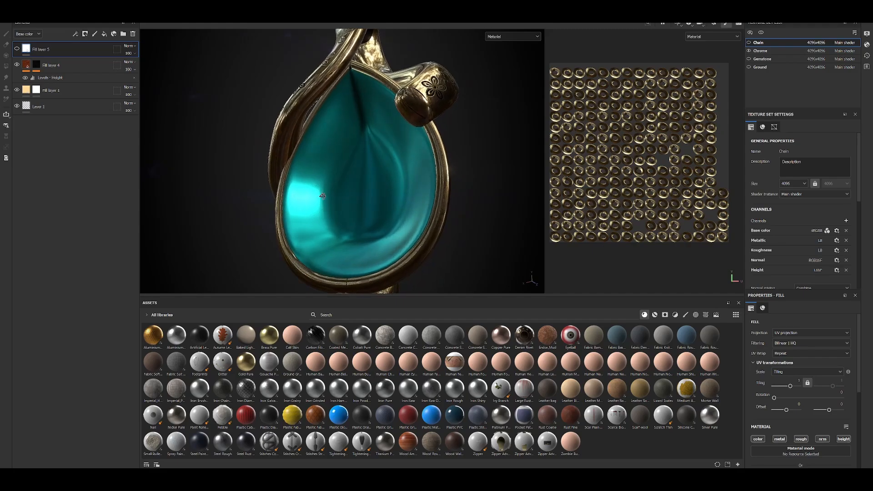
shift+right_drag(337, 197, 321, 196)
alt+drag(321, 196, 366, 204)
mouse_move(366, 204)
shift+right_down()
mouse_move(392, 203)
mouse_move(356, 202)
mouse_move(375, 207)
shift+right_up()
alt+drag(375, 206, 344, 194)
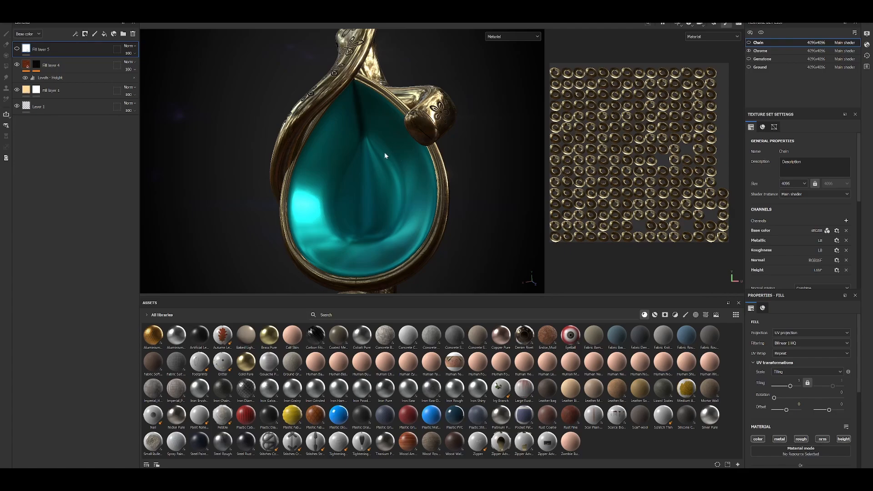
alt+drag(381, 154, 397, 173)
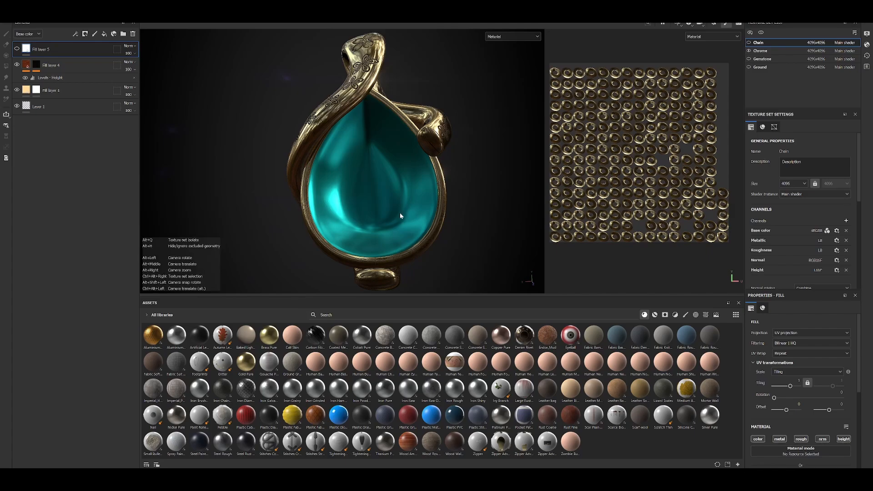
alt+drag(400, 212, 373, 212)
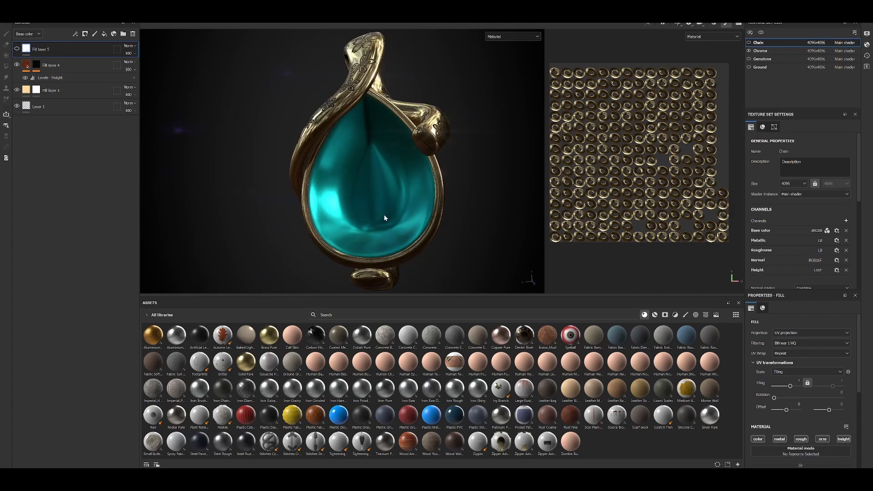
mouse_move(384, 215)
alt+mouse_down()
mouse_move(404, 224)
mouse_move(376, 215)
mouse_move(390, 217)
alt+mouse_up()
shift+right_drag(391, 218, 363, 213)
alt+drag(363, 213, 383, 187)
mouse_move(383, 187)
shift+right_down()
mouse_move(373, 182)
mouse_move(405, 193)
mouse_move(389, 173)
shift+right_up()
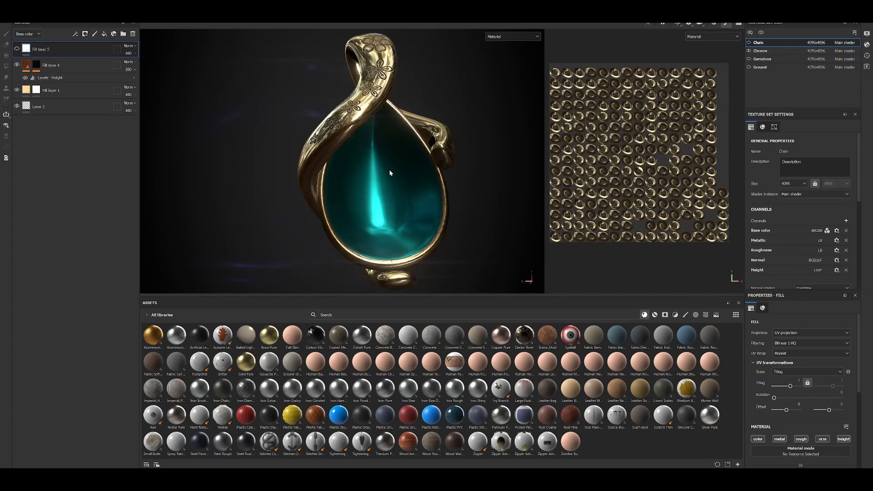
alt+drag(399, 199, 396, 194)
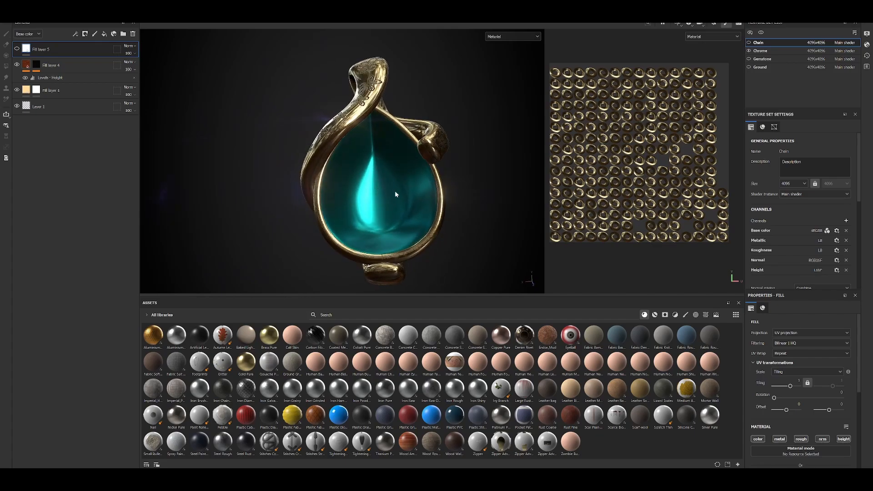
Show the Gemstone texture set and hide the Chrome texture set so only the gem is displayed.
click(749, 59)
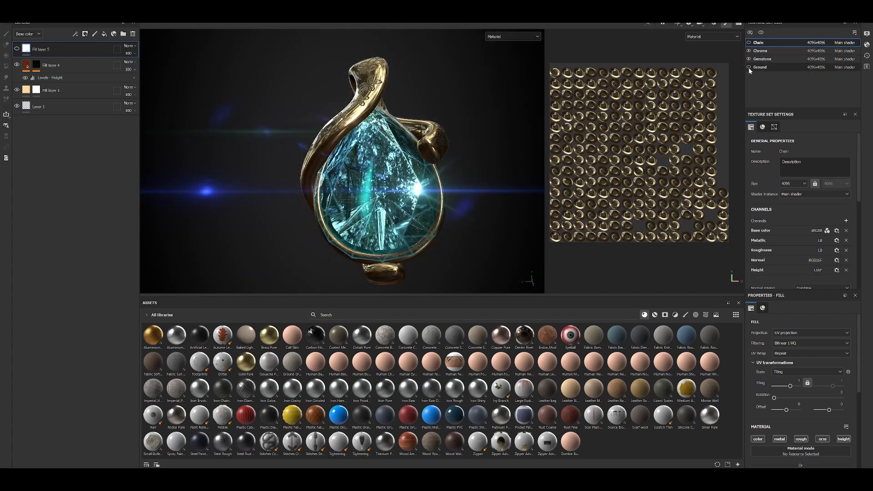
click(750, 51)
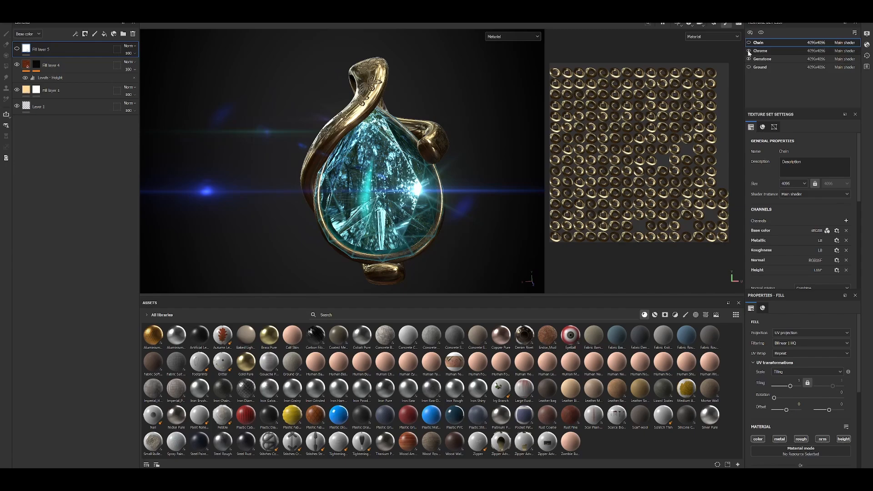
alt+drag(386, 184, 413, 196)
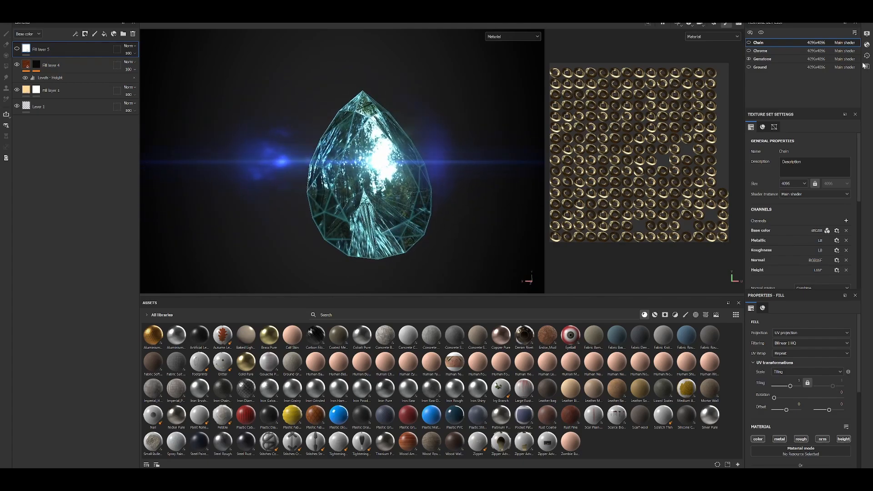
Set the environment map to Over Clouds and rotate the environment to about 276 while checking the gem's reflections.
click(868, 33)
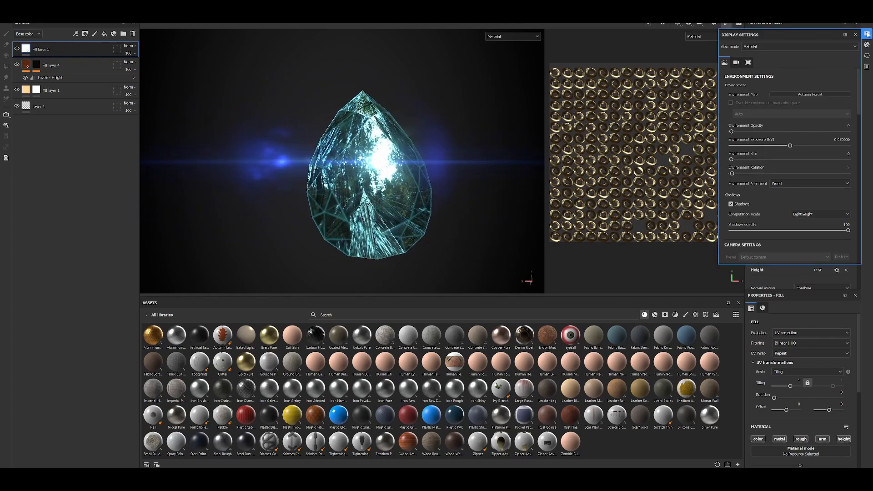
click(810, 95)
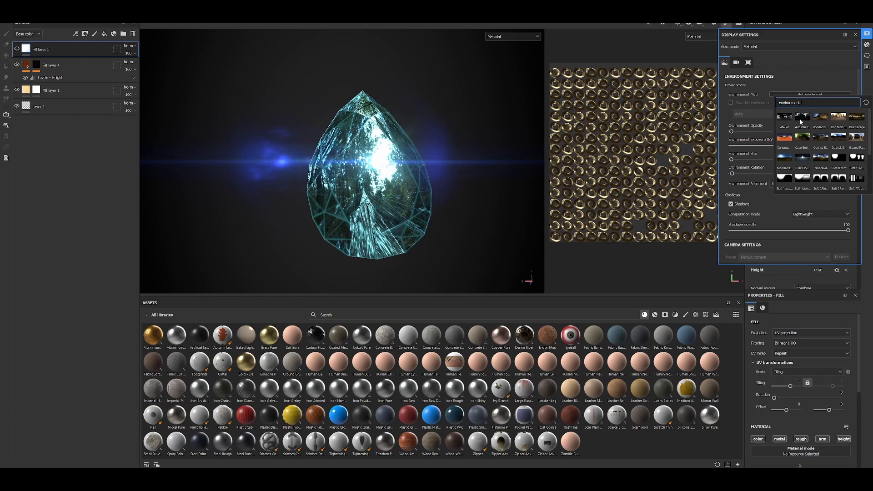
mouse_move(804, 121)
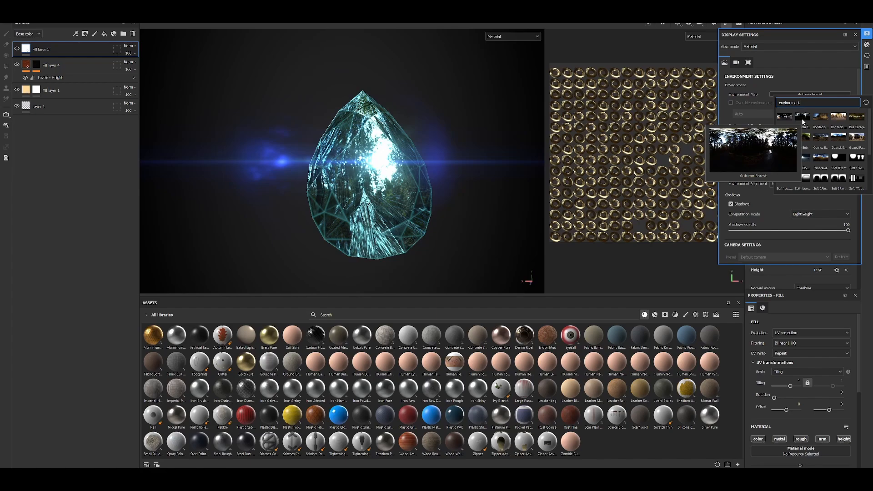
click(803, 156)
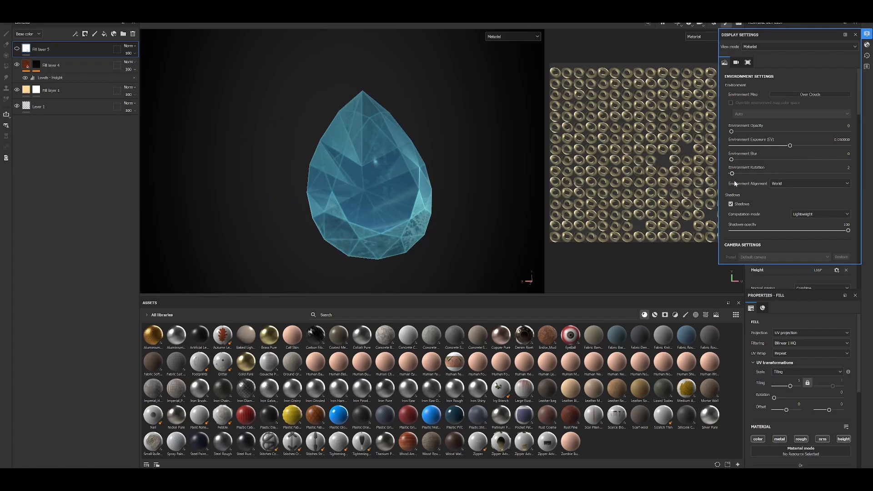
shift+right_drag(468, 225, 450, 220)
alt+drag(450, 221, 367, 236)
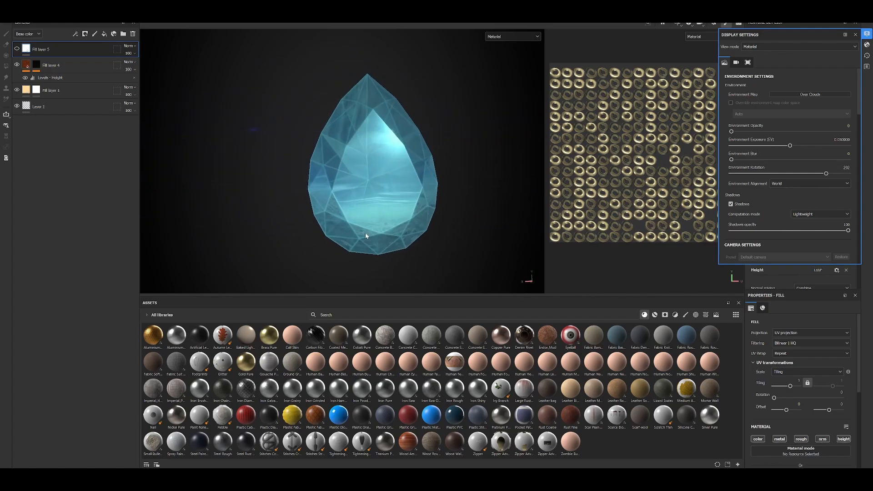
shift+right_drag(367, 237, 390, 213)
alt+drag(398, 215, 357, 212)
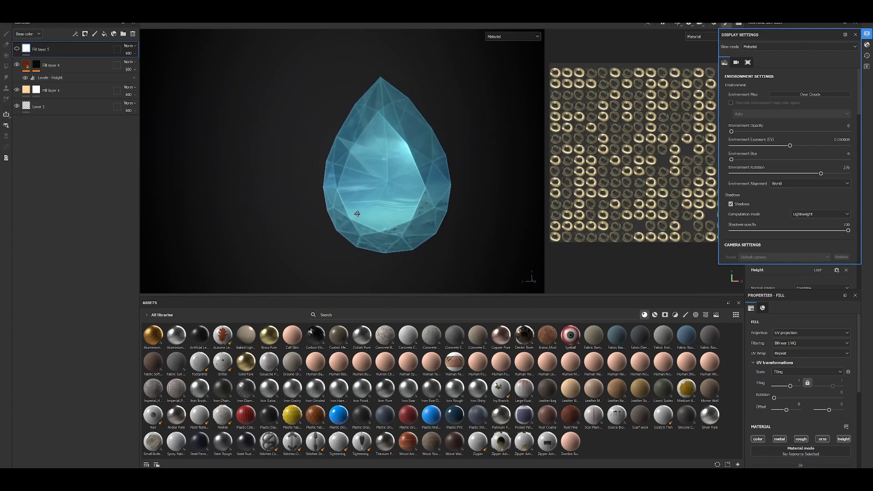
Set the environment map to Bonifacio Street and rotate the lighting while checking the gem from different angles.
click(816, 94)
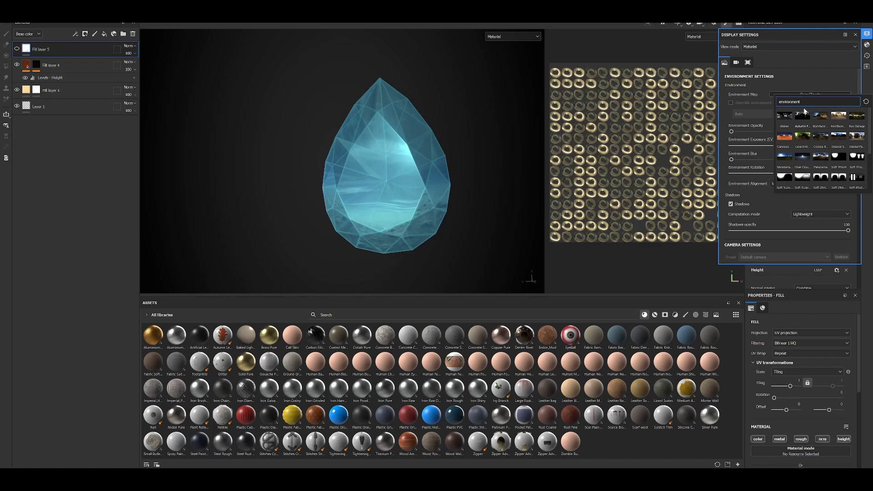
click(840, 117)
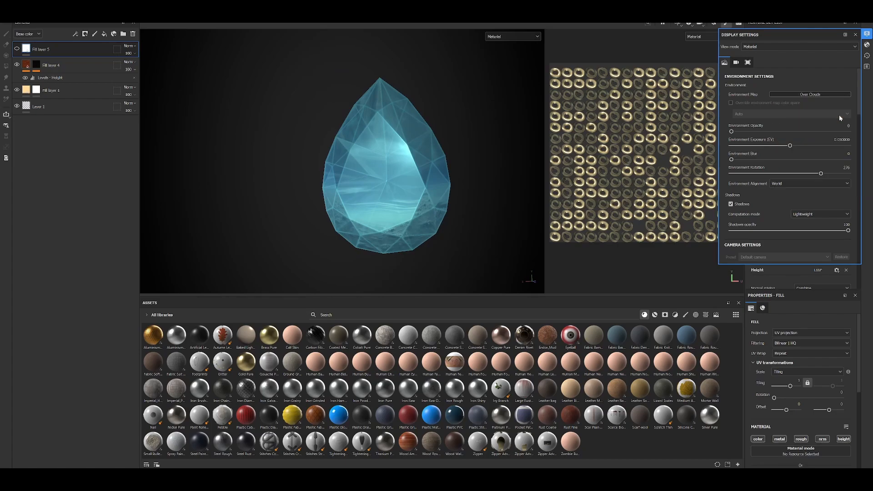
alt+drag(464, 196, 441, 206)
shift+right_drag(441, 206, 465, 208)
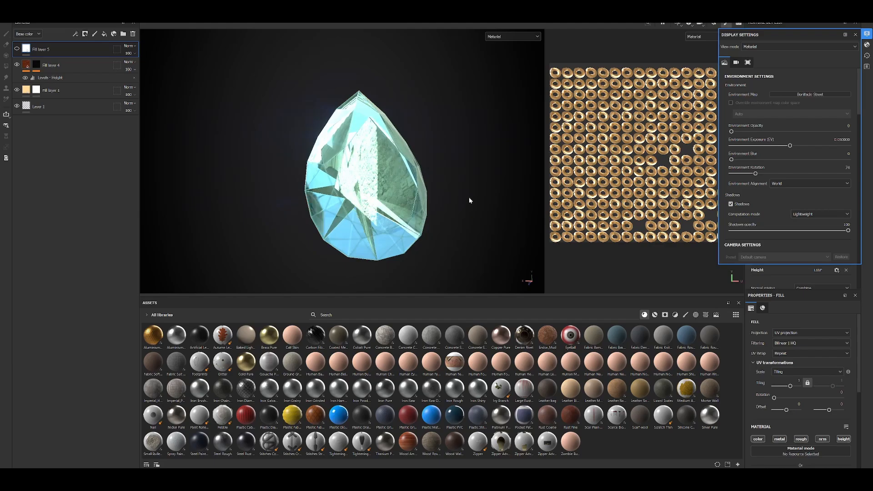
mouse_move(470, 201)
alt+mouse_down()
mouse_move(418, 194)
mouse_move(476, 195)
alt+mouse_up()
Set the environment map to Atelier.
click(806, 94)
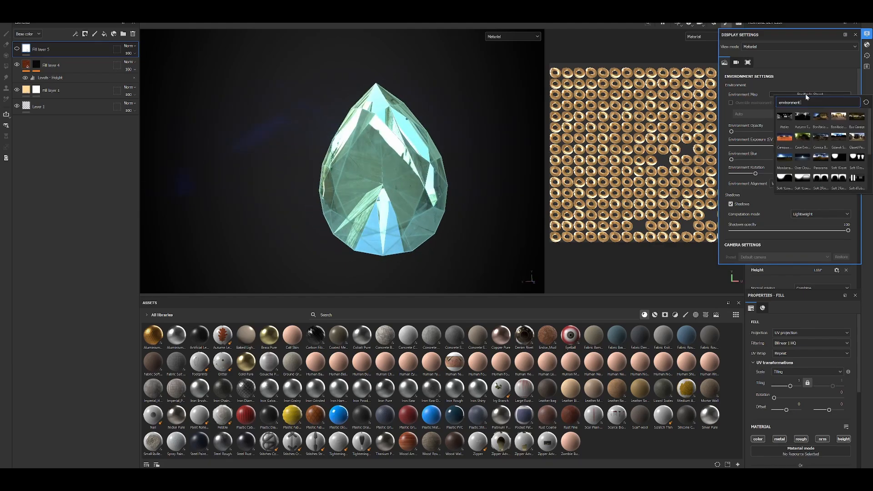
click(784, 116)
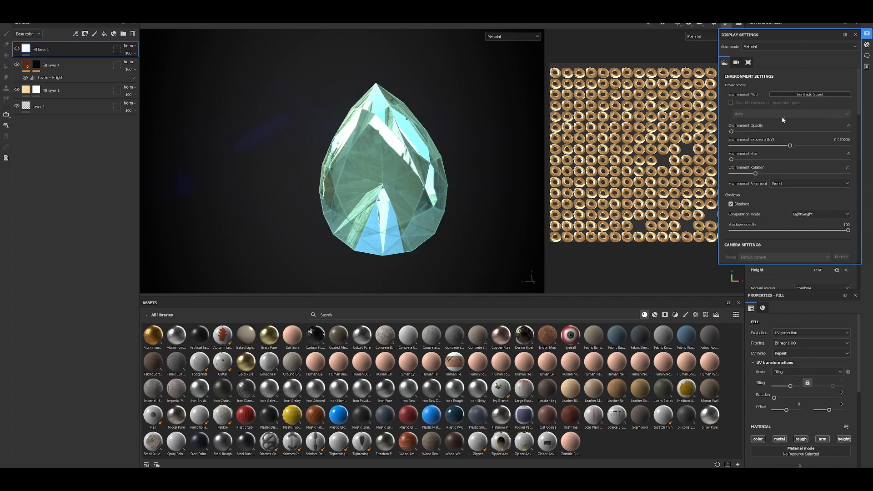
Set the environment map to Autumn Forest and rotate the lighting while checking the gem's reflections from different angles.
shift+right_drag(463, 190, 381, 190)
click(814, 93)
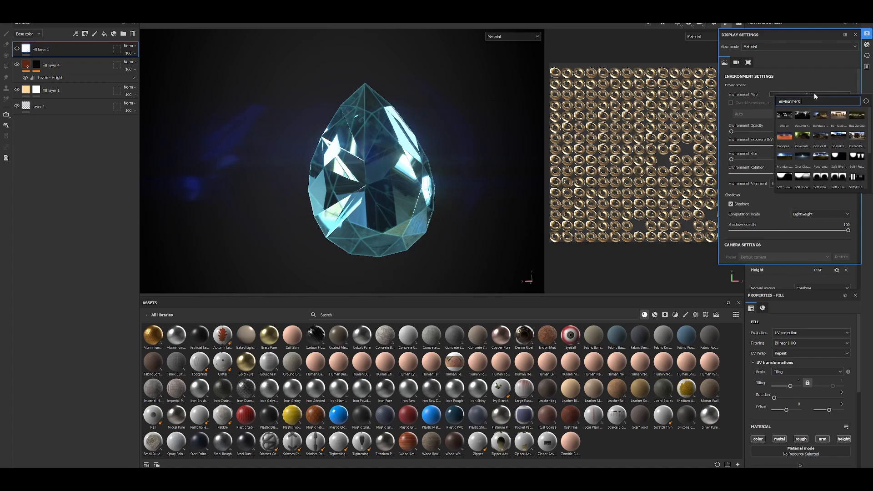
click(804, 117)
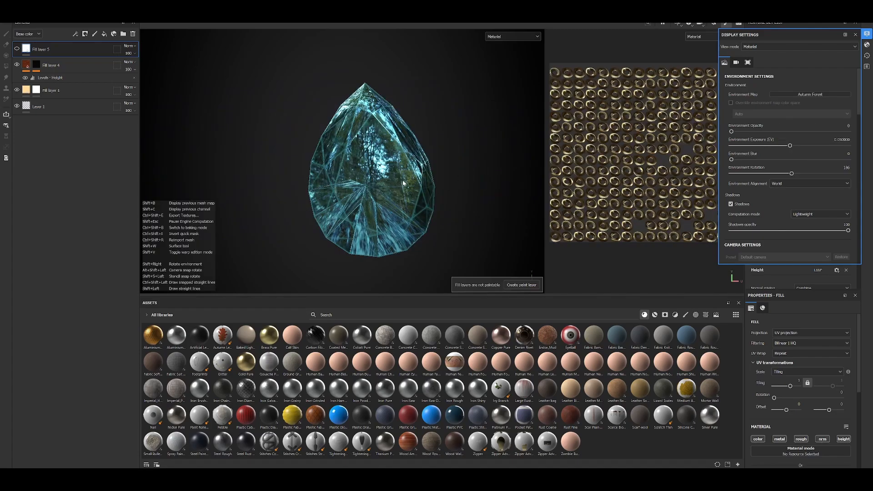
mouse_move(432, 187)
alt+mouse_down()
mouse_move(388, 169)
mouse_move(434, 181)
alt+mouse_up()
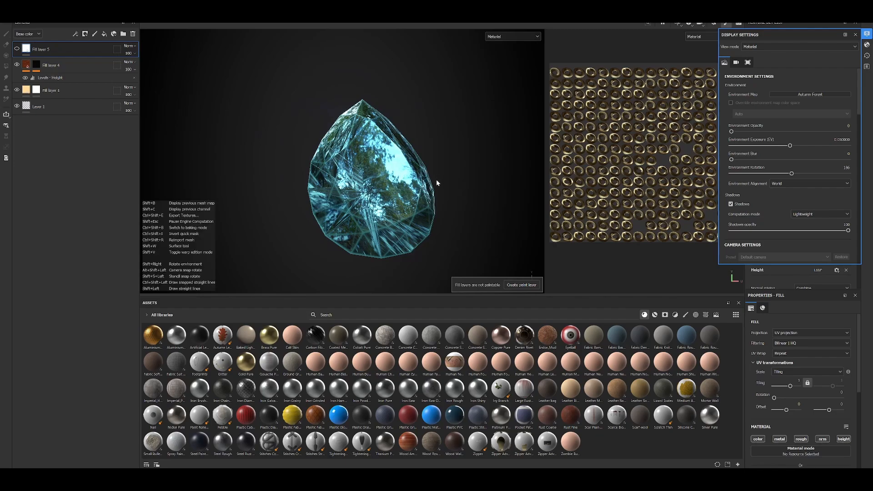
mouse_move(433, 185)
shift+right_down()
mouse_move(452, 181)
mouse_move(440, 179)
shift+right_up()
mouse_move(441, 178)
alt+mouse_down()
mouse_move(458, 210)
mouse_move(429, 173)
mouse_move(431, 190)
alt+mouse_up()
mouse_move(431, 190)
shift+right_down()
mouse_move(397, 190)
mouse_move(416, 190)
shift+right_up()
mouse_move(416, 190)
alt+mouse_down()
mouse_move(503, 192)
mouse_move(430, 188)
alt+mouse_up()
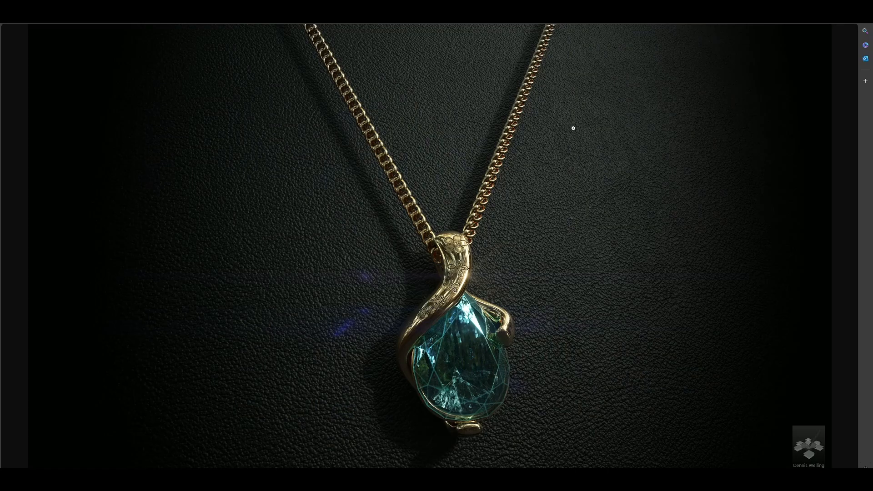
Examine the article's enlarged front and back images of the gem's facet structure and return to Substance 3D Painter.
key(Escape)
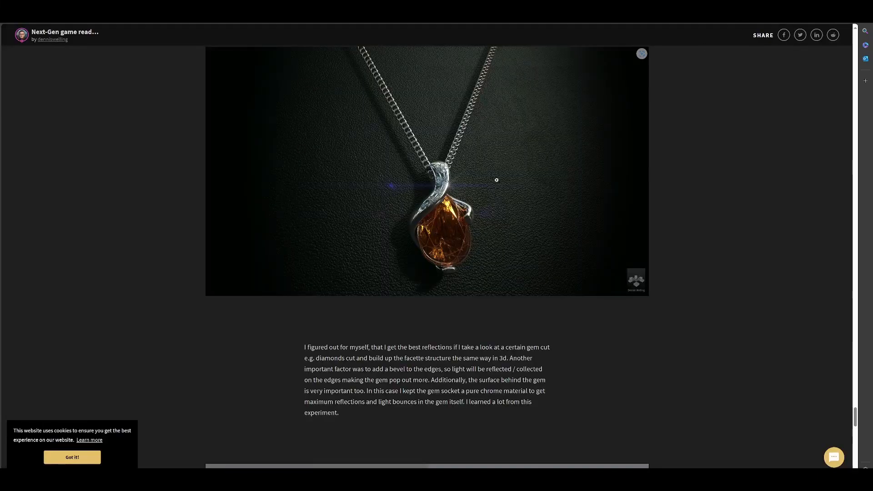
scroll(496, 179, down, 7)
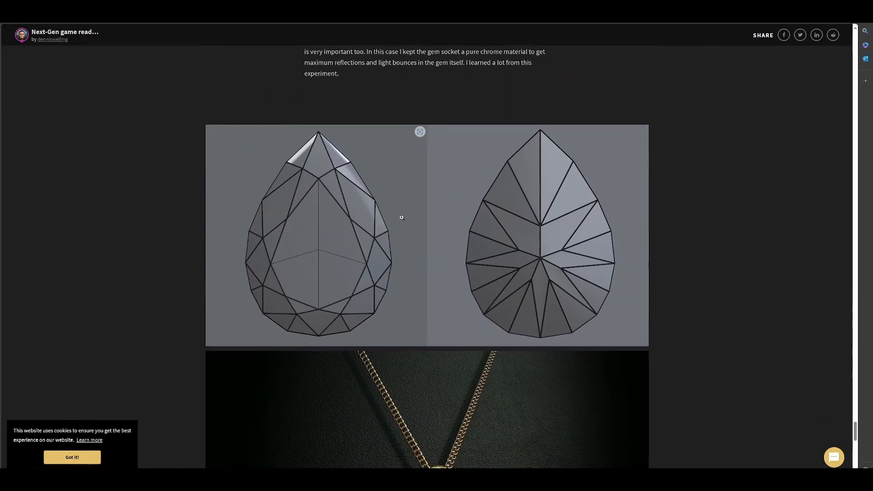
click(345, 223)
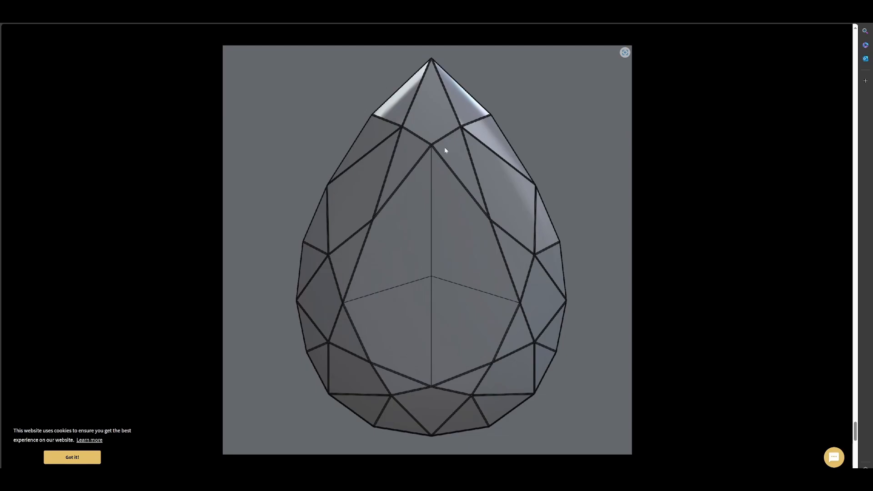
mouse_move(491, 165)
click(844, 249)
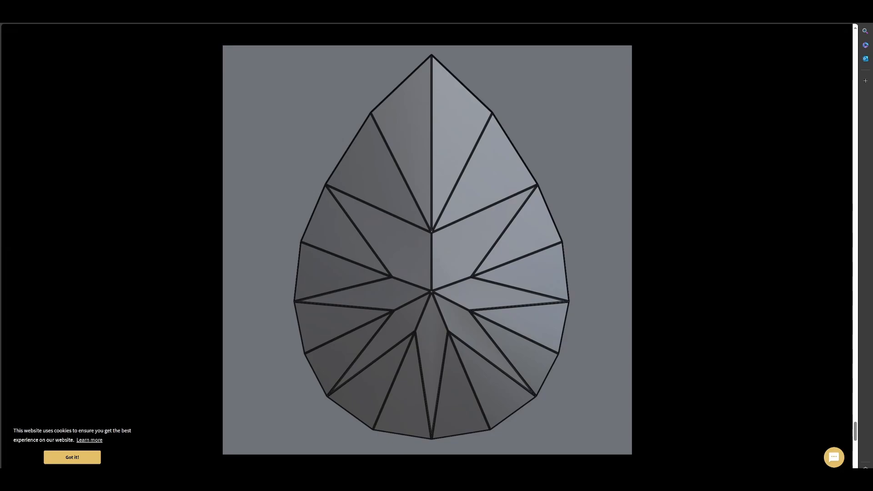
key(ctrl+Tab)
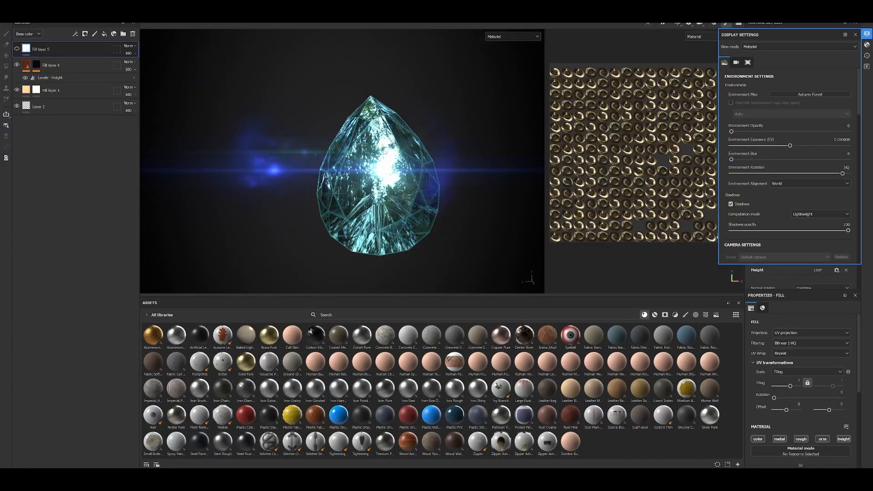
Close the display settings and select the Gemstone texture set to show its layers and UV layout.
alt+drag(427, 154, 449, 161)
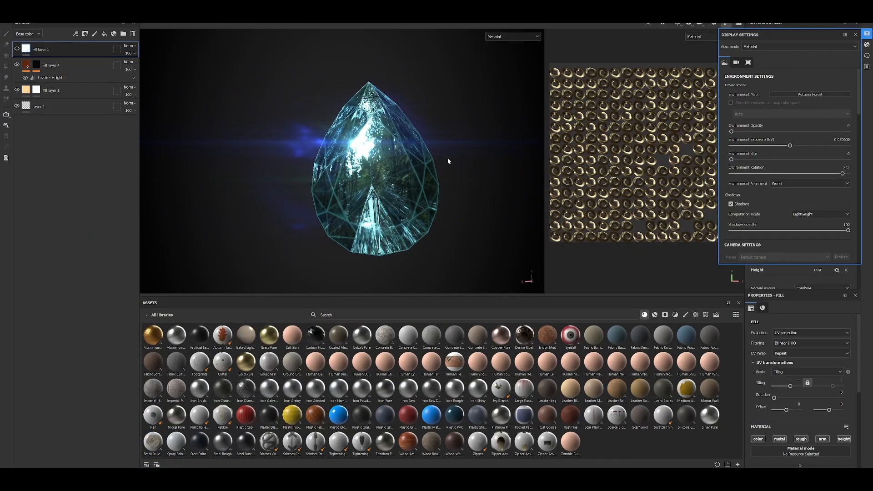
click(855, 35)
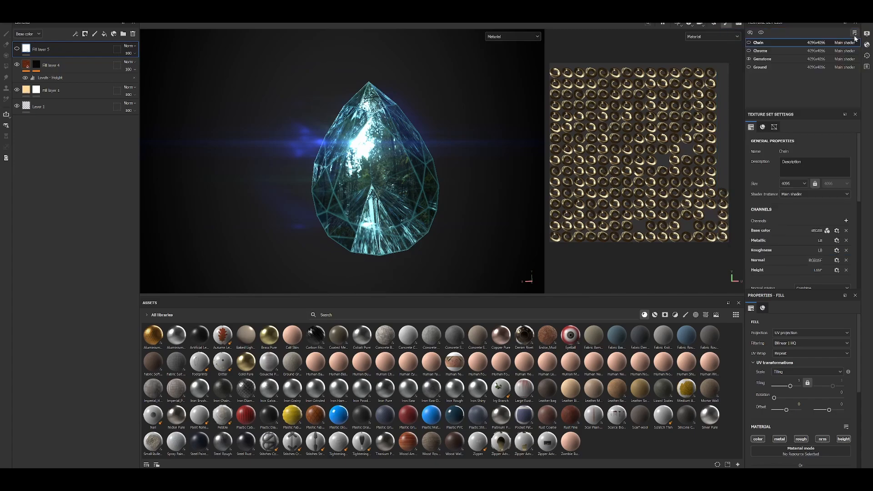
mouse_move(455, 192)
alt+mouse_down()
mouse_move(435, 185)
mouse_move(449, 186)
alt+mouse_up()
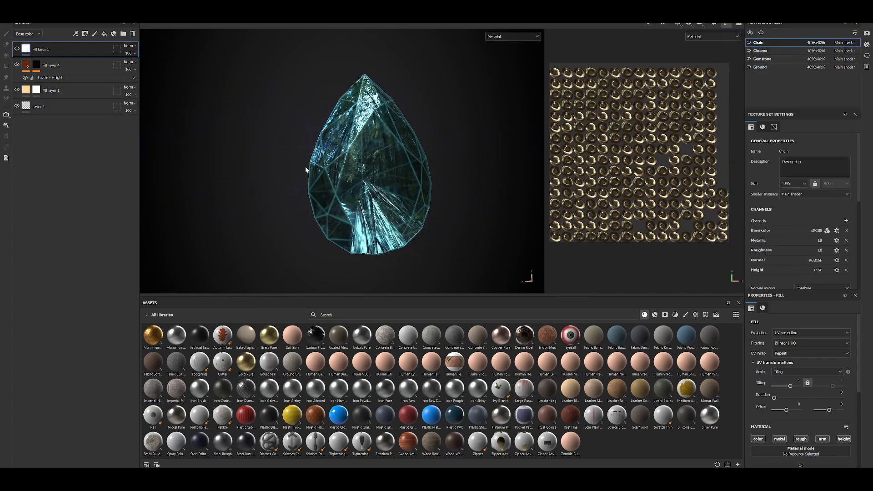
click(763, 59)
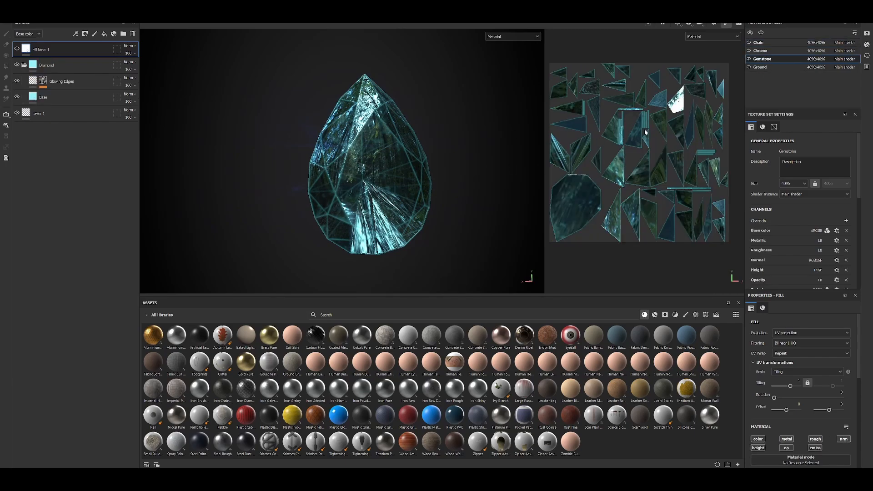
alt+drag(585, 150, 601, 121)
alt+drag(374, 132, 395, 133)
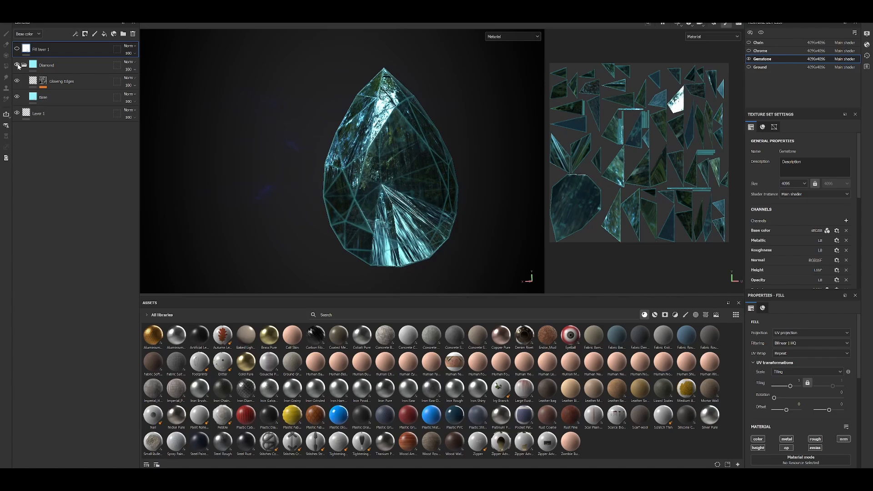
Hide the Glowing Edges layer, toggle the Base layer off and on for comparison, and select Base.
click(17, 81)
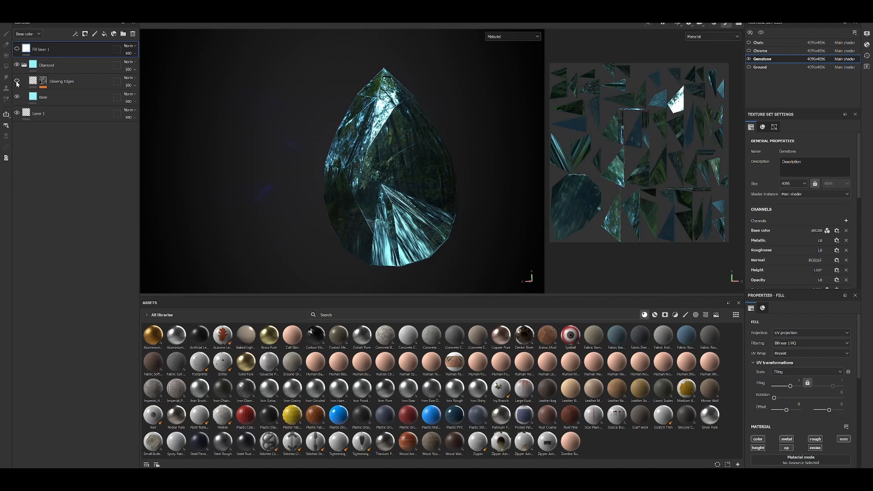
click(17, 97)
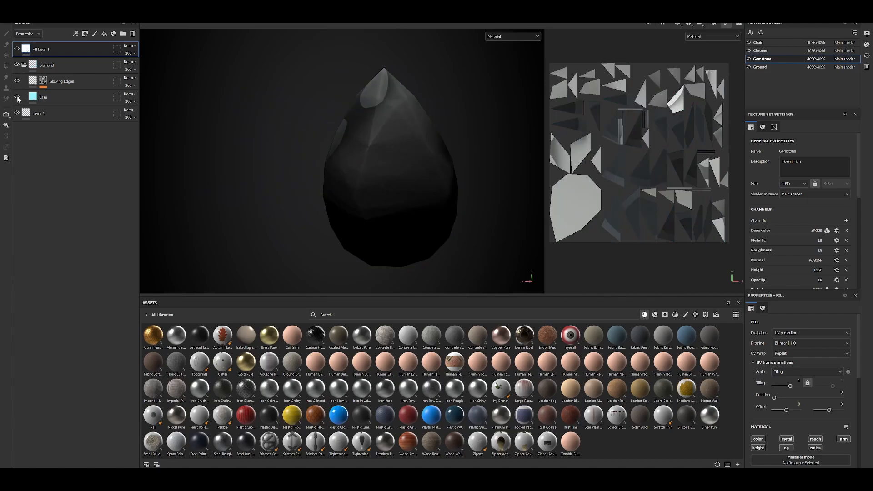
click(16, 97)
click(59, 97)
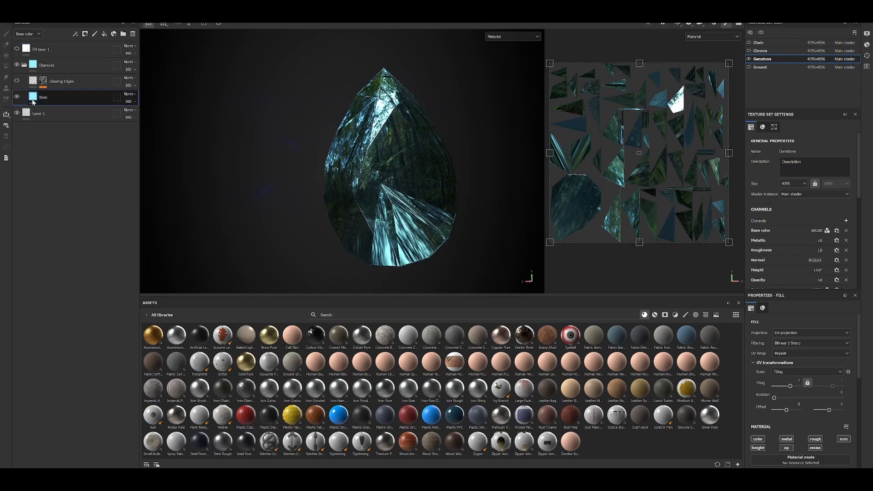
Lower the Base layer's metallic value to 0 and restore it to 1 to compare the gem's reflections.
scroll(753, 380, down, 5)
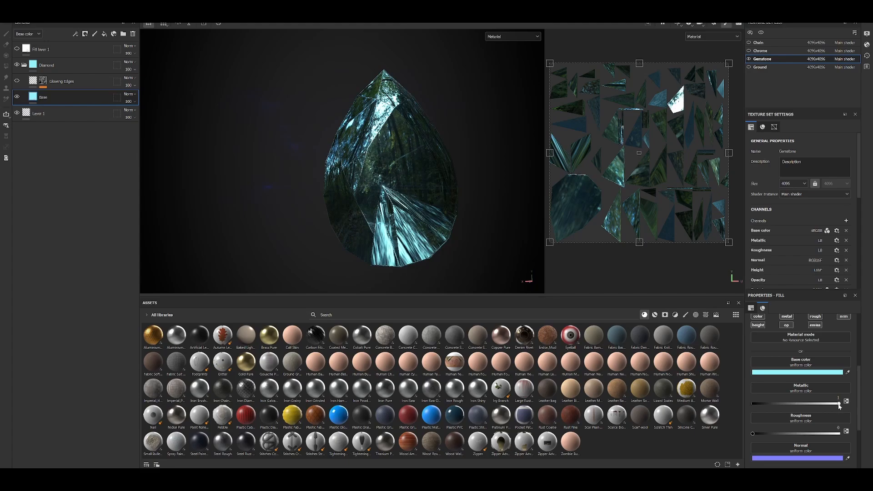
drag(840, 404, 703, 403)
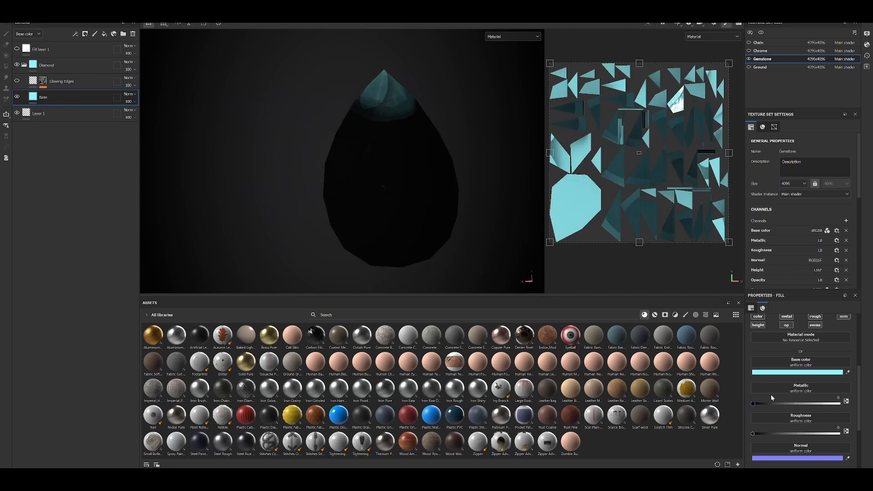
drag(772, 398, 861, 414)
alt+drag(331, 195, 395, 198)
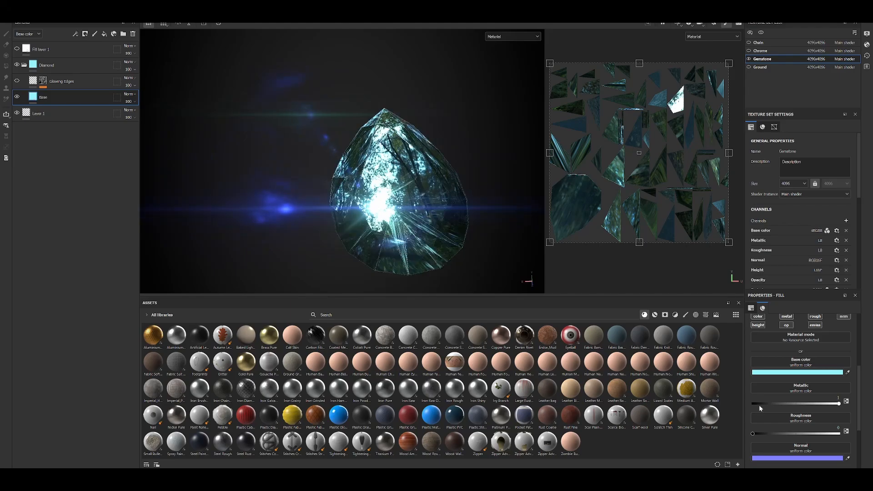
mouse_move(839, 404)
mouse_down()
mouse_move(690, 395)
mouse_move(839, 404)
mouse_up()
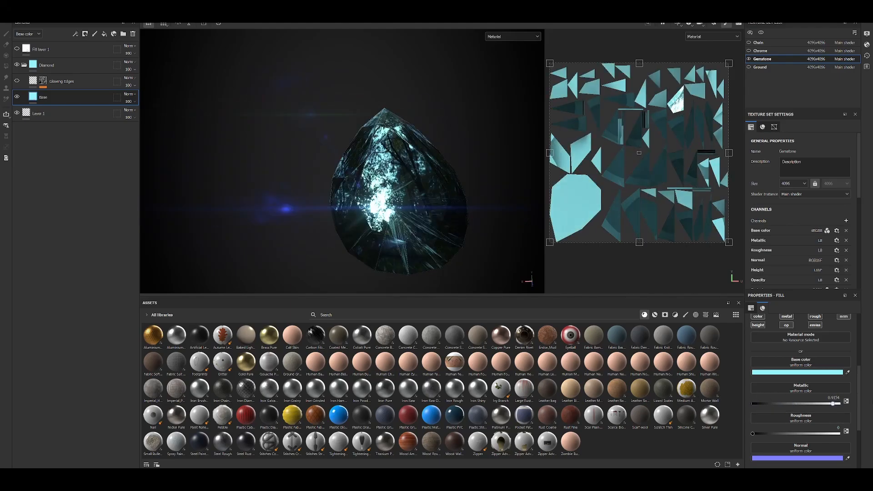
alt+drag(352, 202, 393, 193)
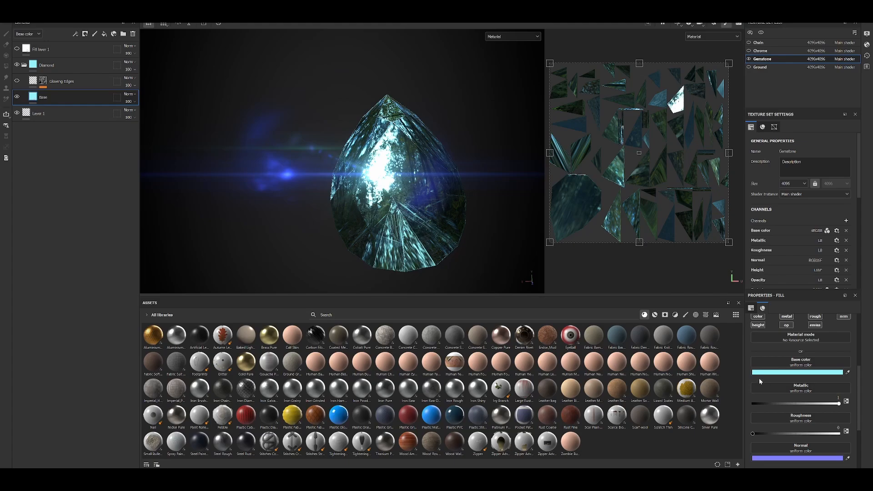
Try raising the Base layer's opacity to about 0.94, check the gem's transparency, and undo the change.
scroll(752, 379, down, 4)
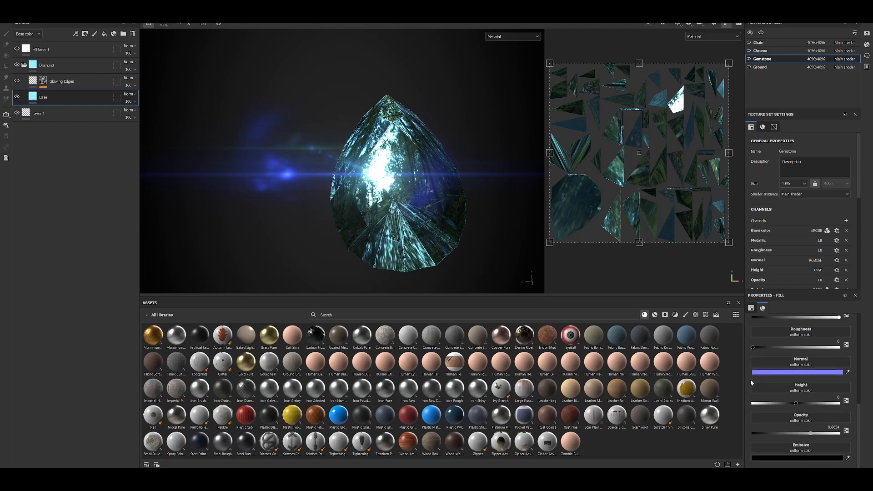
scroll(752, 383, up, 1)
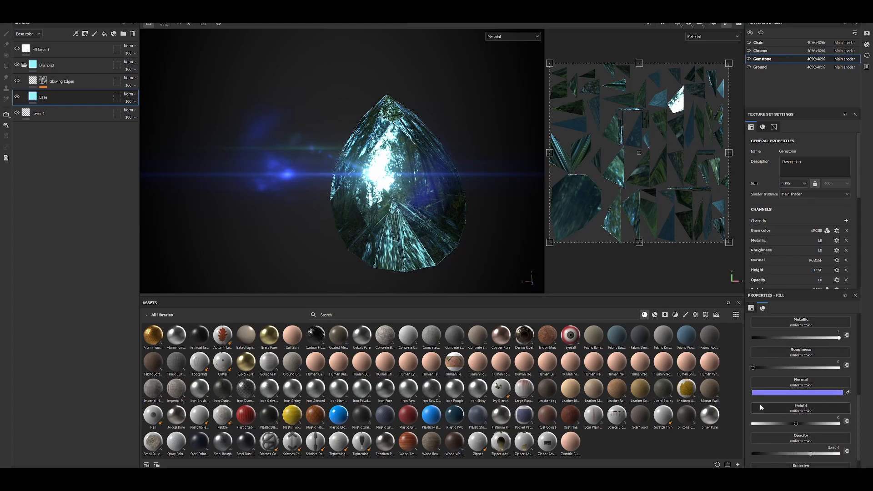
scroll(762, 373, down, 1)
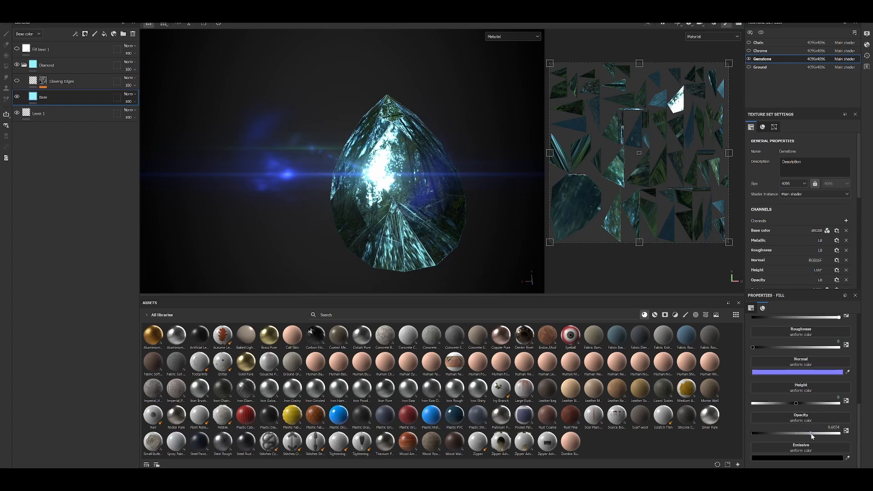
drag(788, 433, 836, 433)
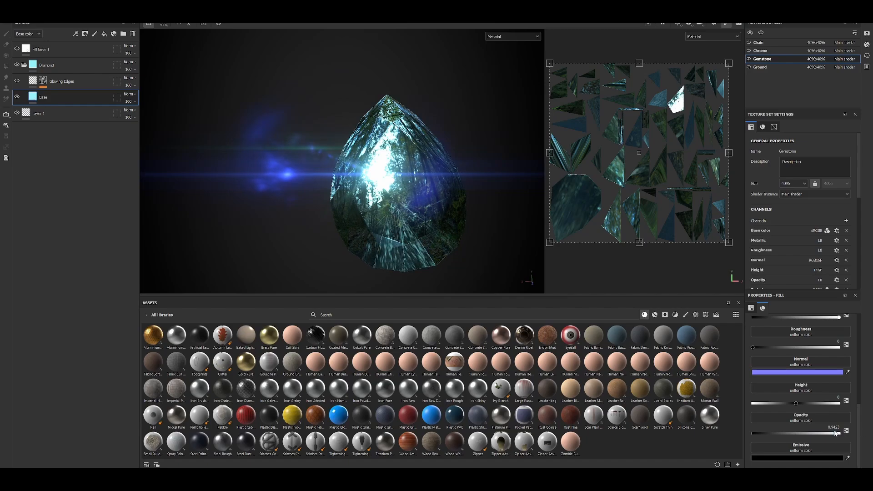
alt+drag(341, 260, 403, 227)
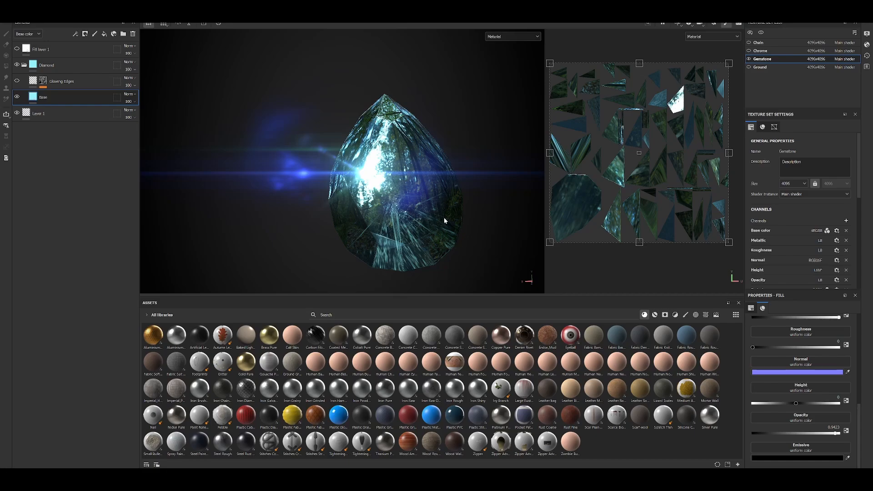
key(ctrl+z)
alt+drag(460, 240, 449, 204)
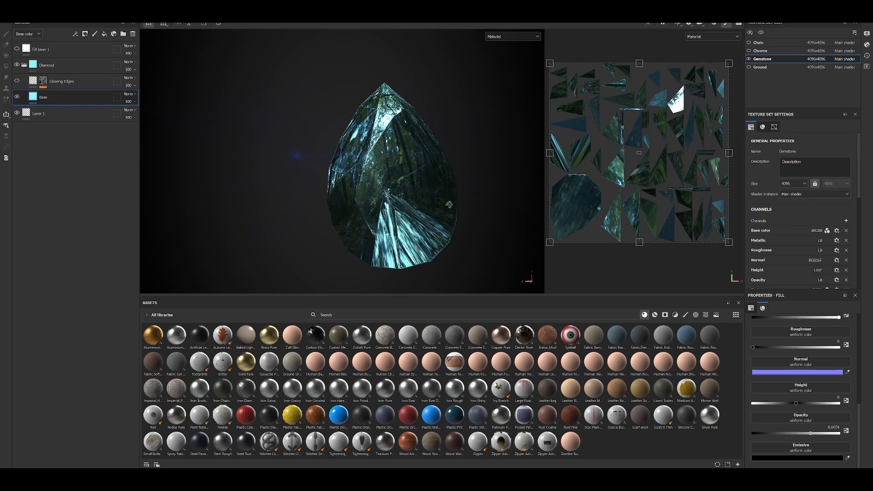
Show the Glowing Edges layer again, compare the gem with and without it, and select its fill.
click(18, 82)
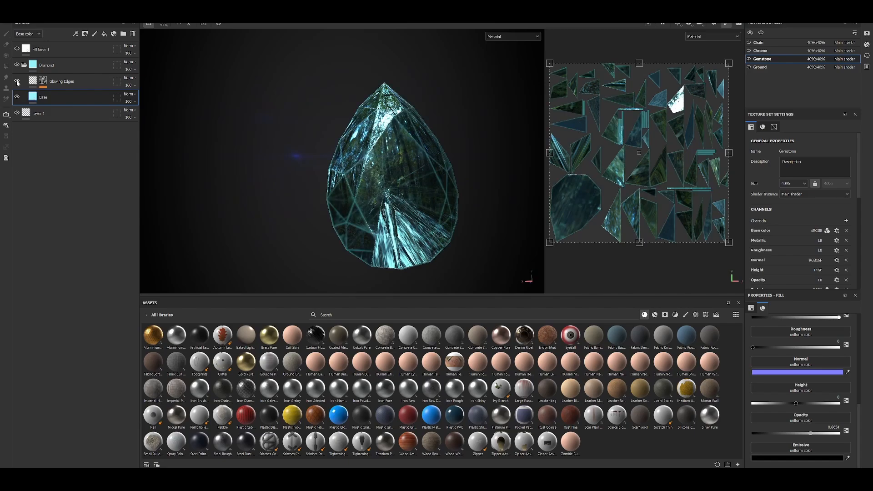
click(17, 82)
click(17, 82)
click(34, 84)
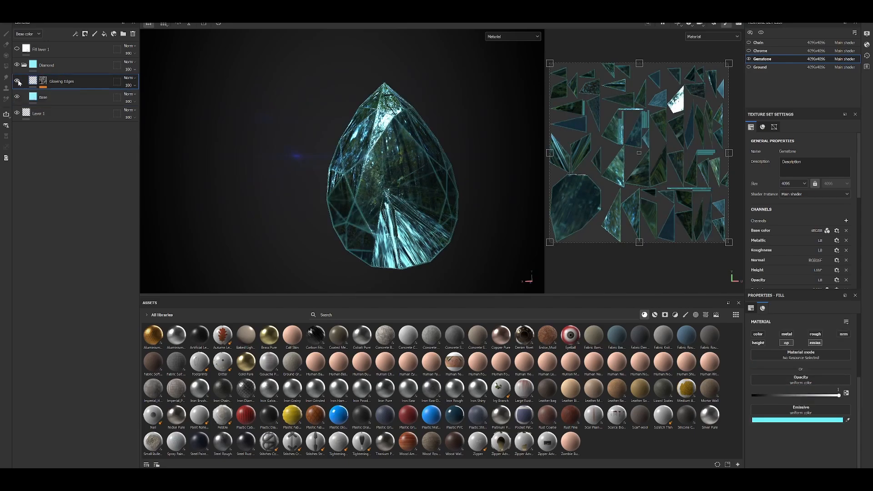
Toggle the Glowing Edges layer off and on while adjusting the lighting and view angle to compare its effect.
click(17, 82)
click(18, 82)
mouse_move(349, 139)
shift+right_down()
mouse_move(313, 128)
mouse_move(342, 134)
shift+right_up()
alt+drag(342, 134, 345, 144)
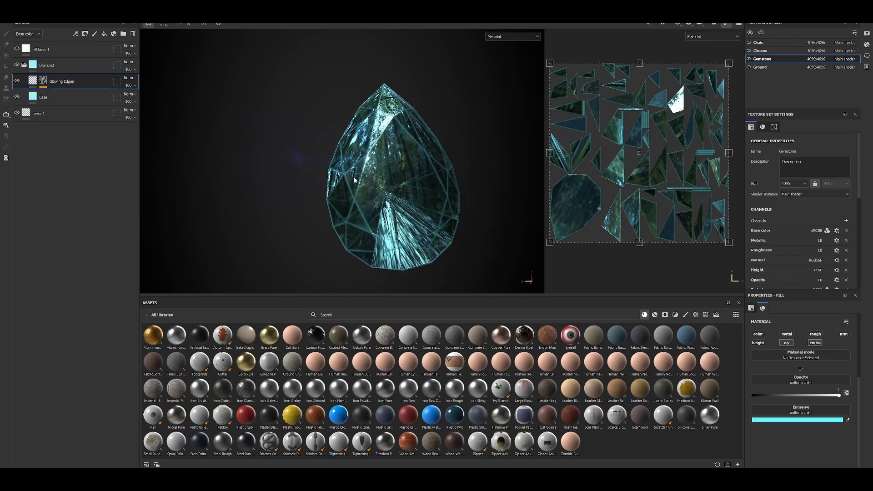
click(18, 82)
click(17, 82)
Open the mg_mask_builder generator in the Glowing Edges mask and display the Mask channel to inspect the edges up close.
click(43, 81)
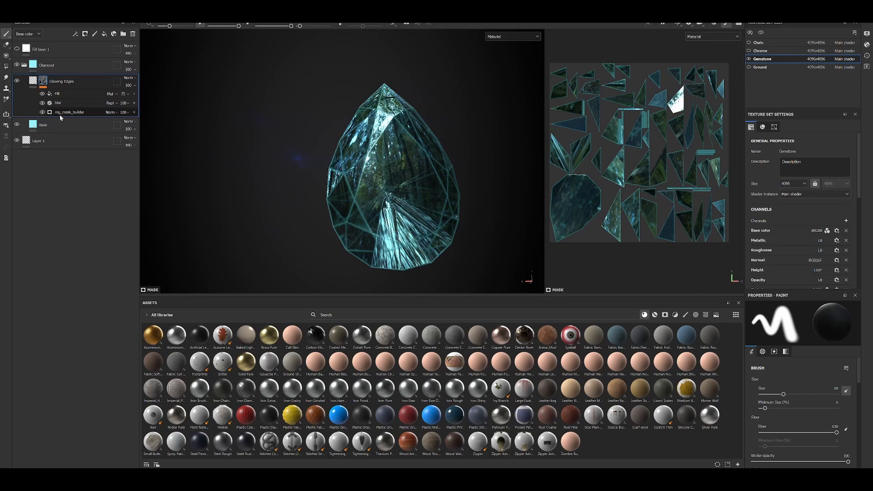
click(62, 113)
click(505, 37)
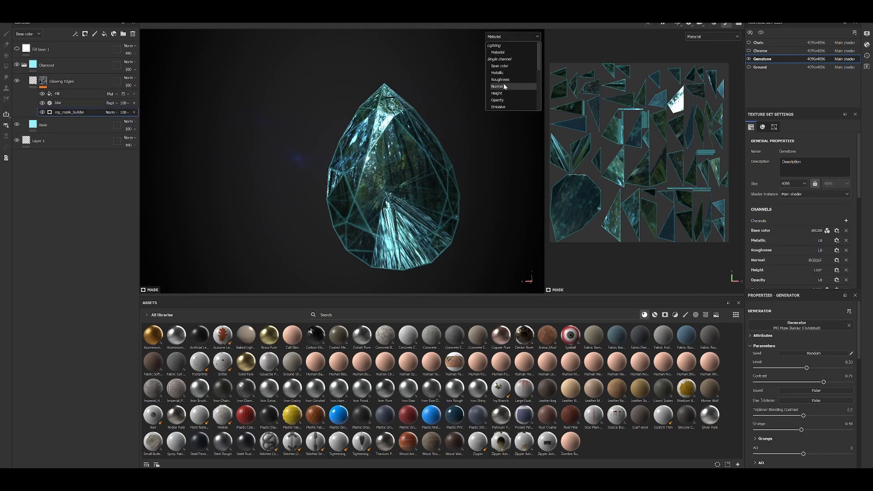
scroll(503, 91, down, 5)
click(498, 107)
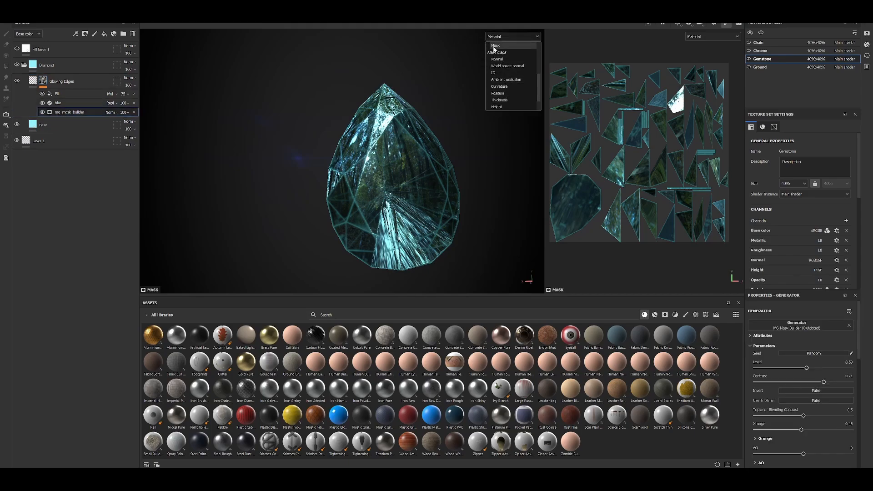
click(498, 45)
alt+drag(475, 83, 410, 186)
scroll(388, 149, up, 3)
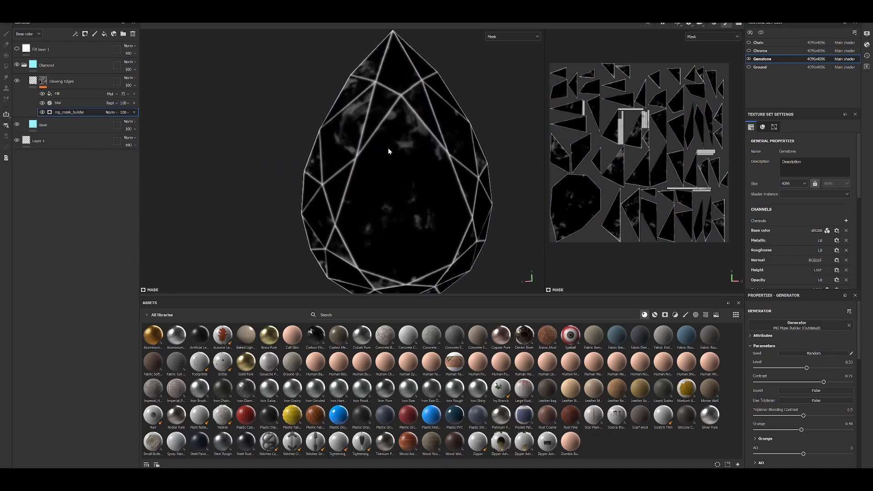
Switch the viewport from the mask back to the Material display and examine the whole gem from several angles.
alt+drag(405, 120, 354, 124)
click(503, 37)
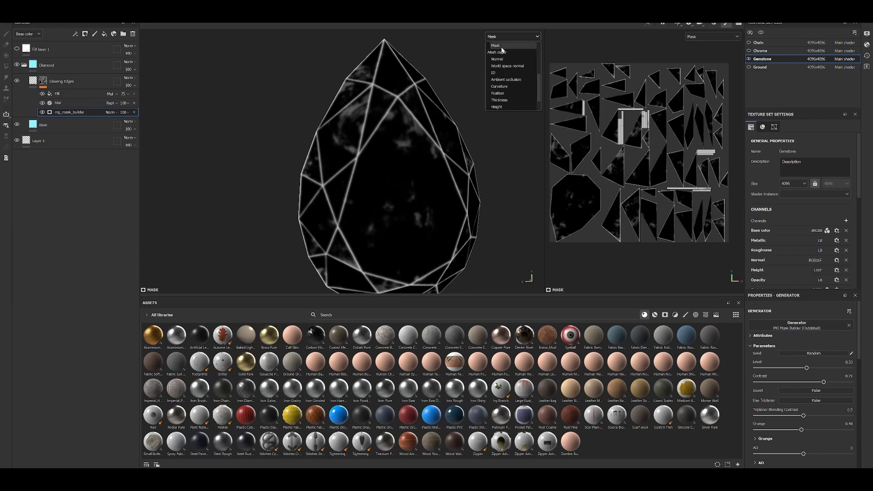
click(498, 52)
mouse_move(404, 133)
alt+mouse_down()
mouse_move(340, 136)
mouse_move(390, 135)
mouse_move(343, 111)
mouse_move(267, 146)
mouse_move(363, 173)
mouse_move(426, 143)
mouse_move(402, 139)
alt+mouse_up()
scroll(391, 136, down, 5)
alt+middle_drag(403, 138, 377, 172)
scroll(376, 171, up, 2)
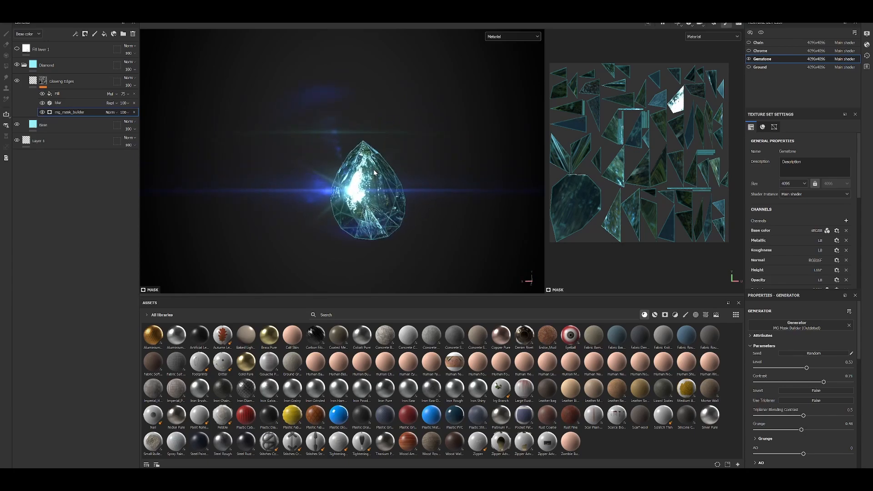
alt+drag(377, 171, 386, 187)
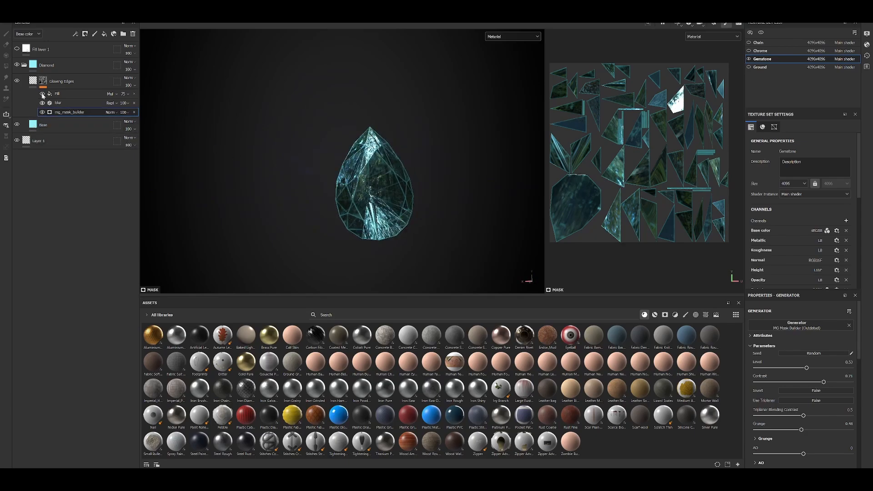
Show Fill layer 1 over the Diamond folder briefly, hide it again, and compare the gem's appearance.
click(17, 49)
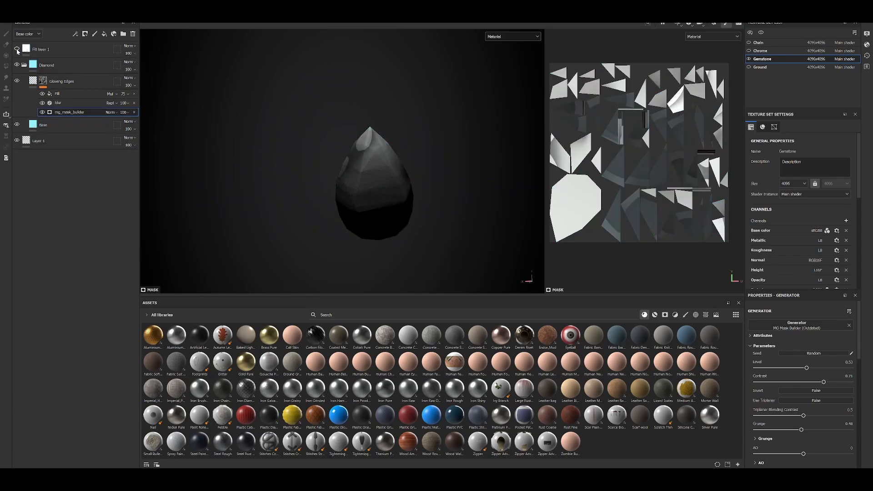
click(17, 49)
alt+drag(374, 175, 386, 177)
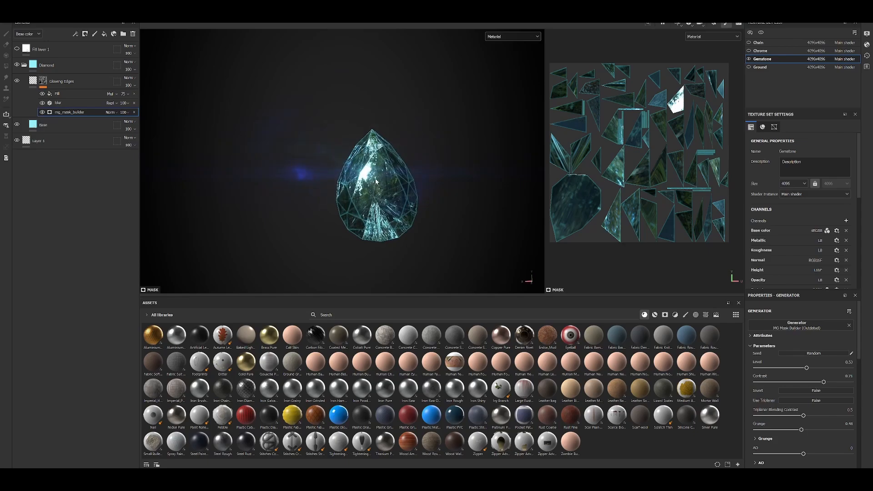
Show the Chrome and Chain texture sets and inspect the complete necklace around the gem.
click(749, 51)
click(749, 42)
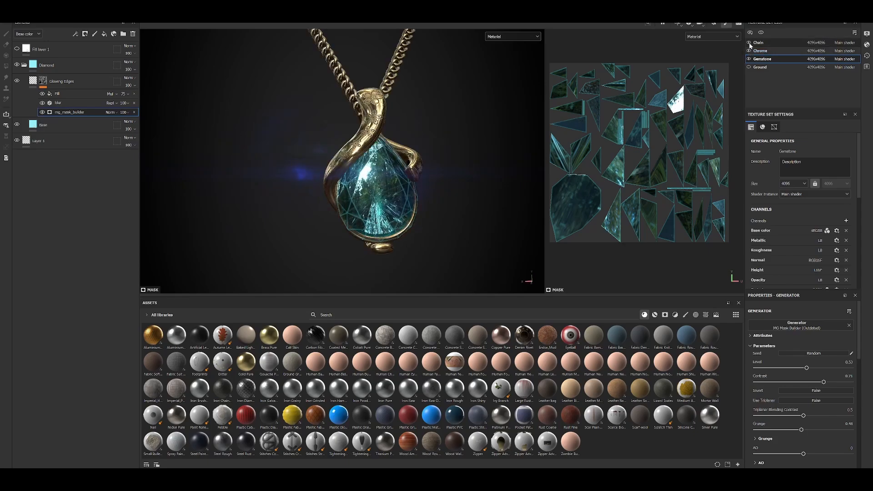
alt+drag(423, 201, 483, 203)
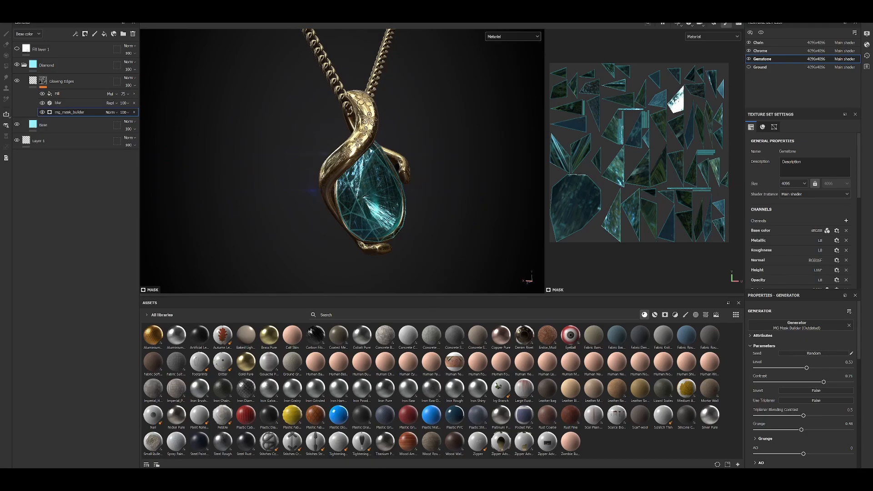
Switch to Unreal Engine, identify the necklace's metal setting and gem meshes without keeping a selection, and view the pendant from another angle.
click(328, 451)
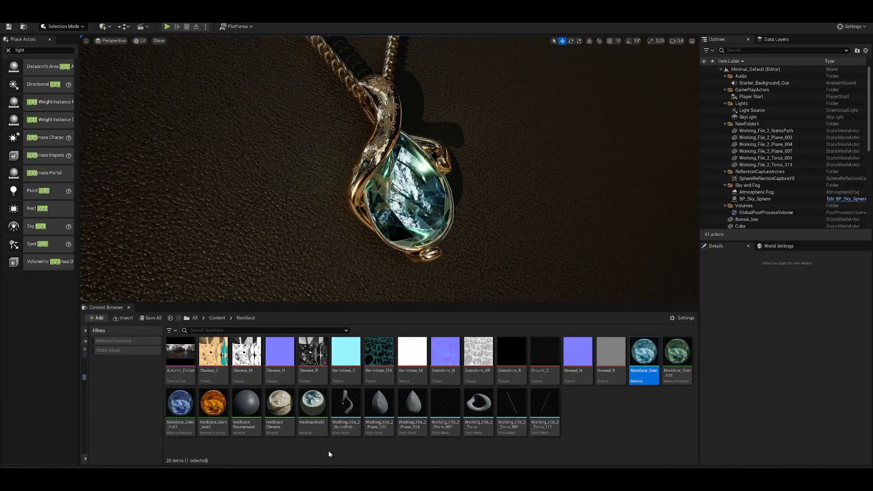
click(381, 154)
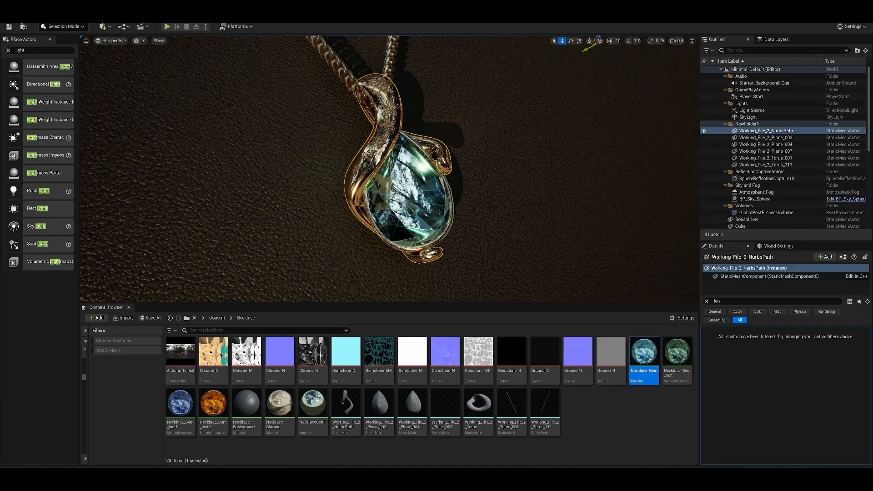
key(Escape)
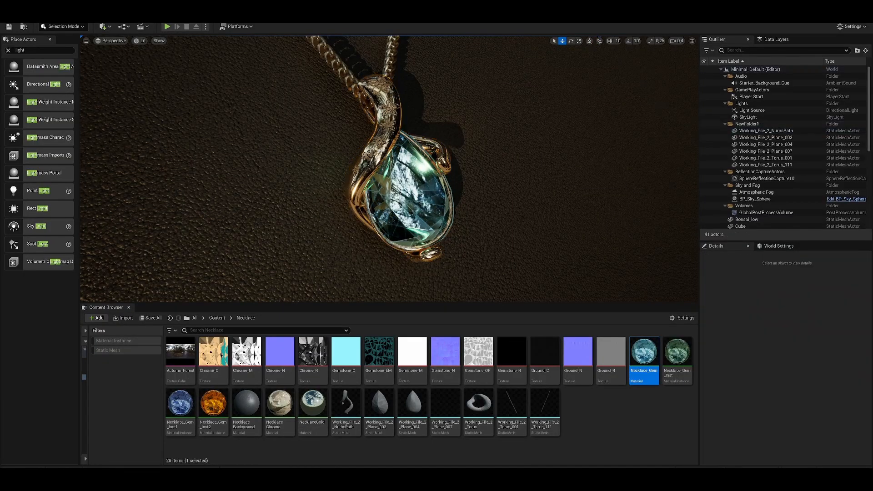
click(428, 200)
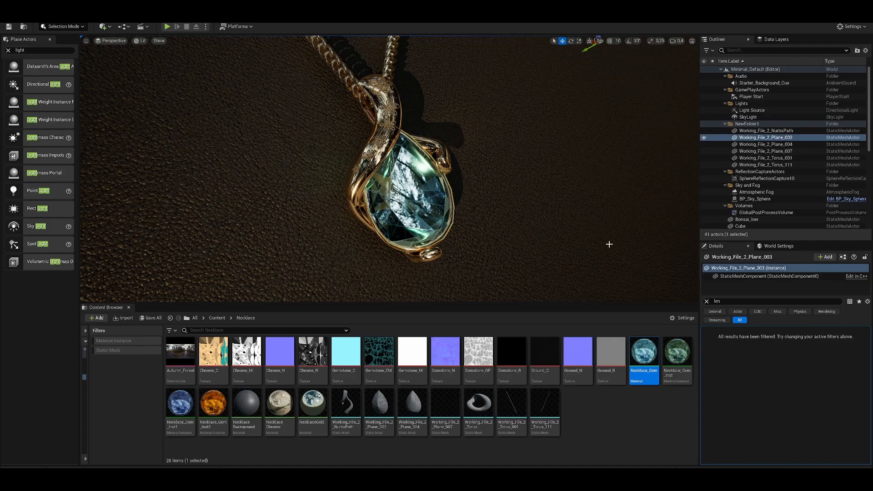
key(Escape)
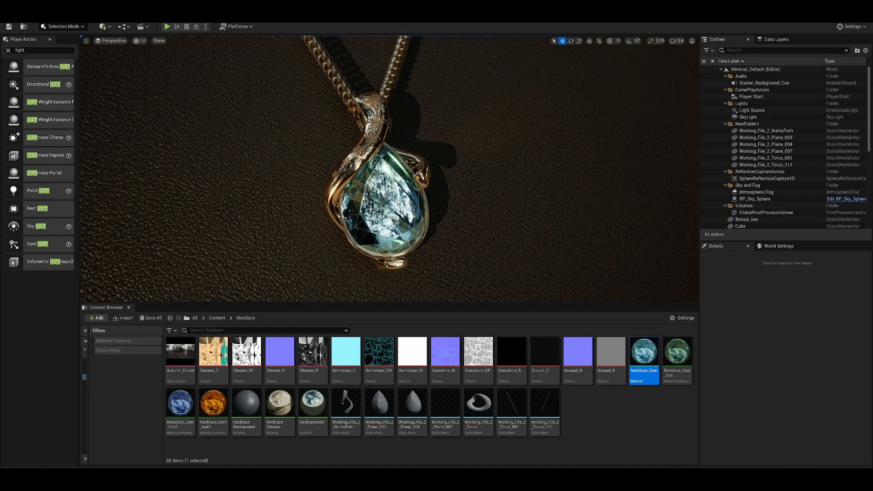
right_drag(389, 168, 348, 193)
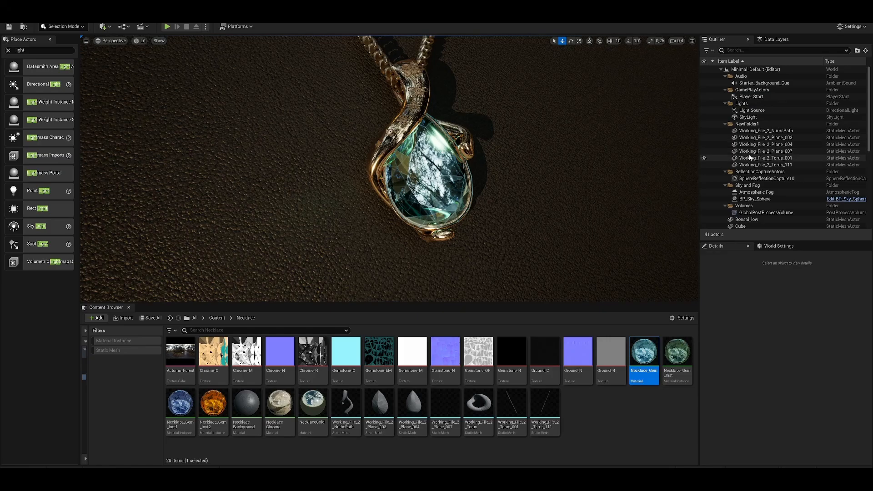
Select the GlobalPostProcessVolume, filter its details by "lumen", and widen the details area to read the Lumen Reflections settings.
scroll(754, 153, down, 3)
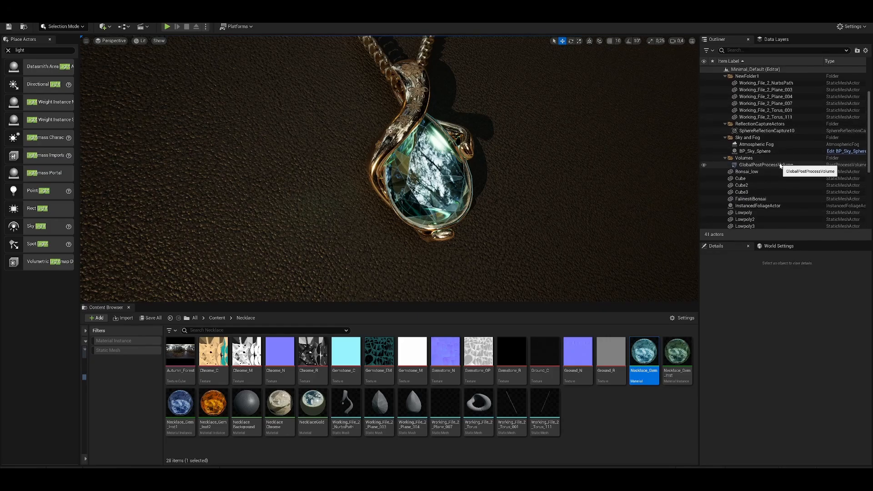
click(771, 166)
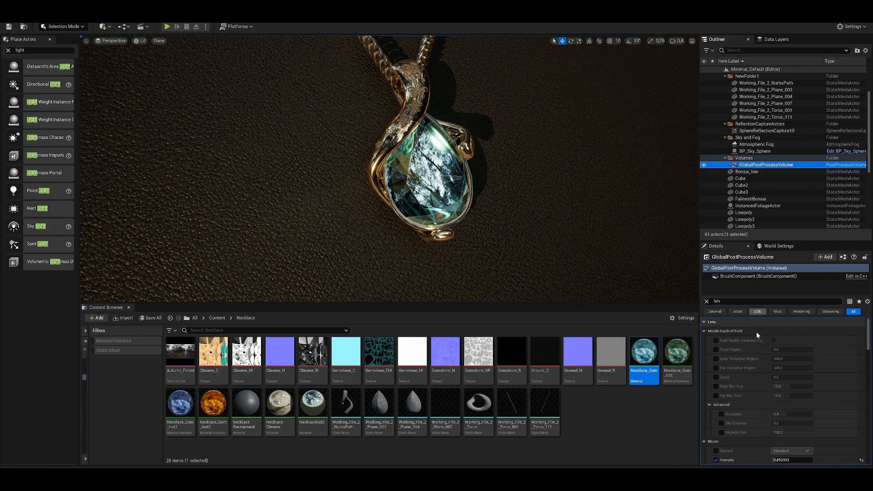
click(708, 301)
text(lum)
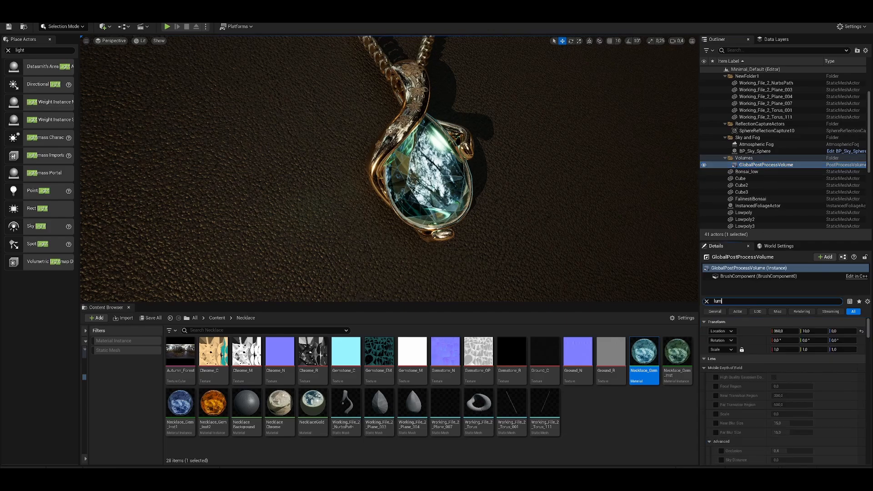
text(en)
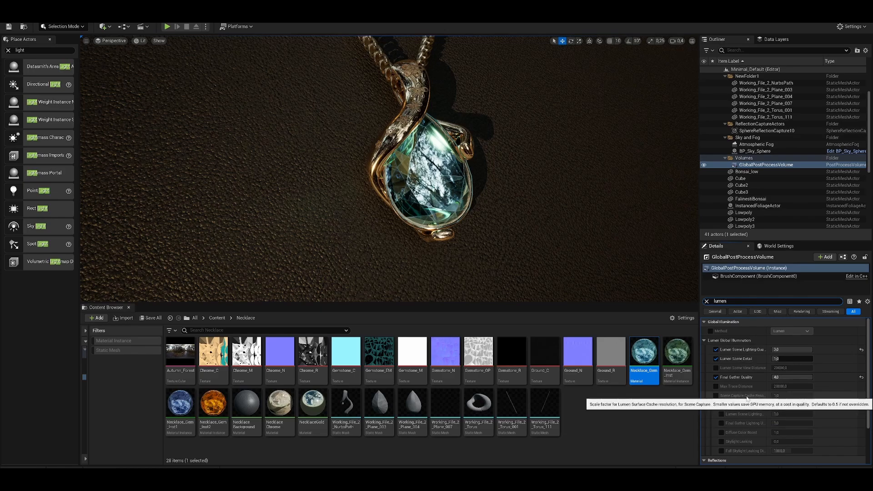
scroll(746, 396, down, 3)
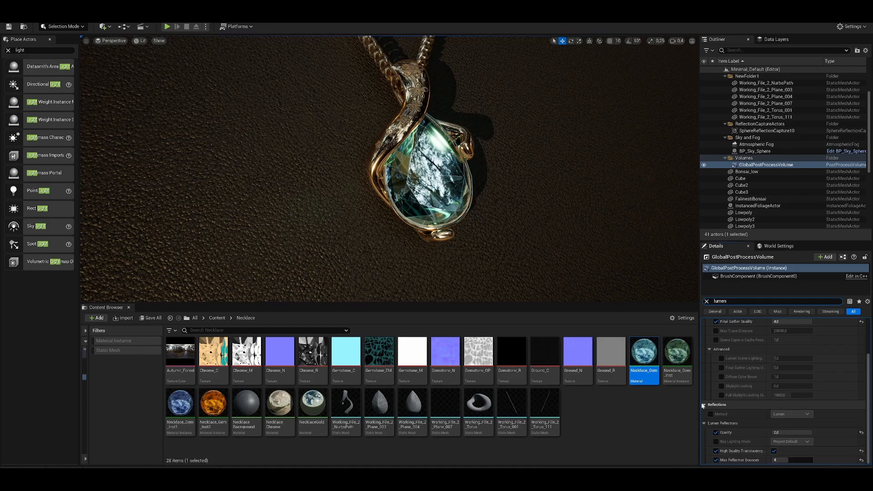
drag(699, 401, 639, 403)
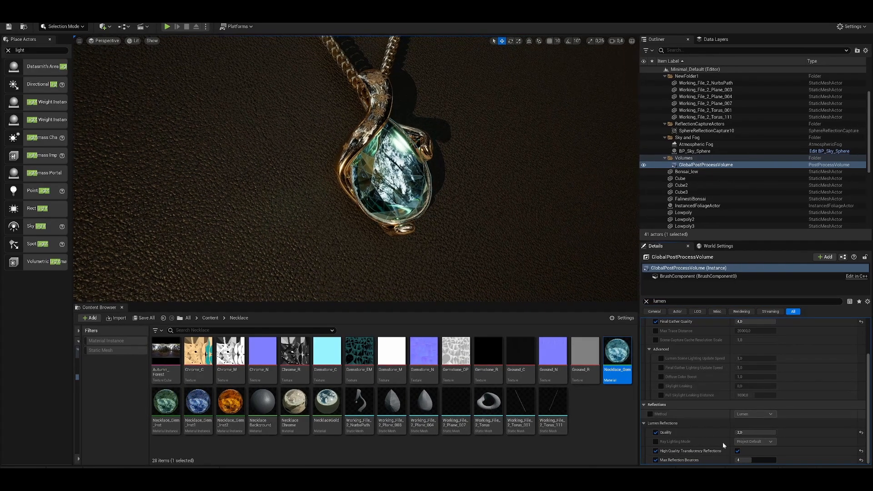
Turn High Quality Translucency Reflections off, compare the gem's reflections from another angle, and turn the option back on.
click(738, 452)
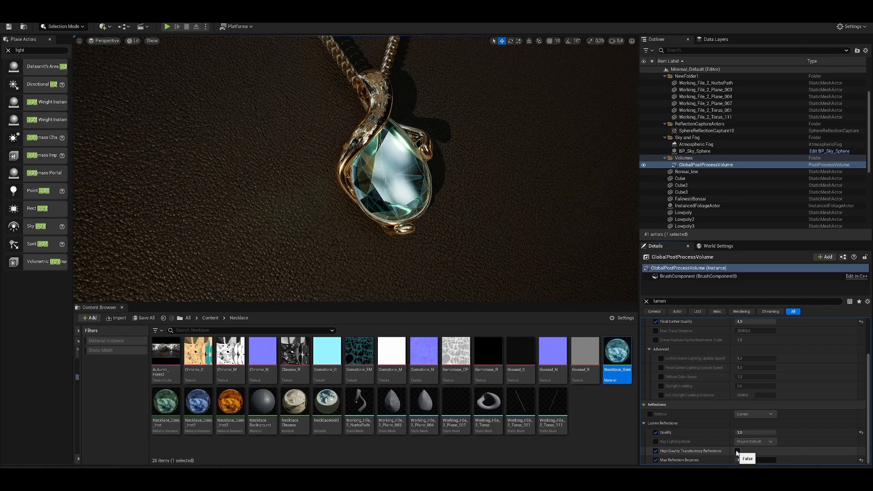
mouse_move(418, 168)
right_down()
mouse_move(378, 159)
mouse_move(407, 163)
mouse_move(385, 165)
mouse_move(401, 171)
right_up()
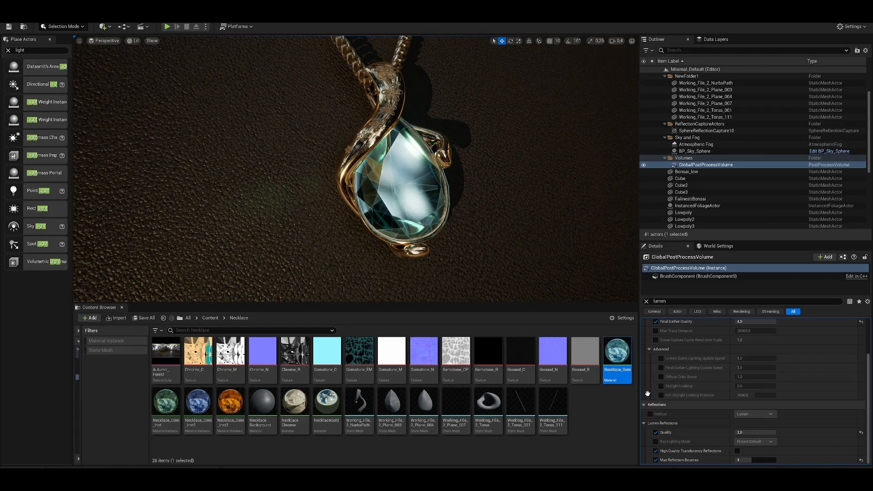
click(737, 450)
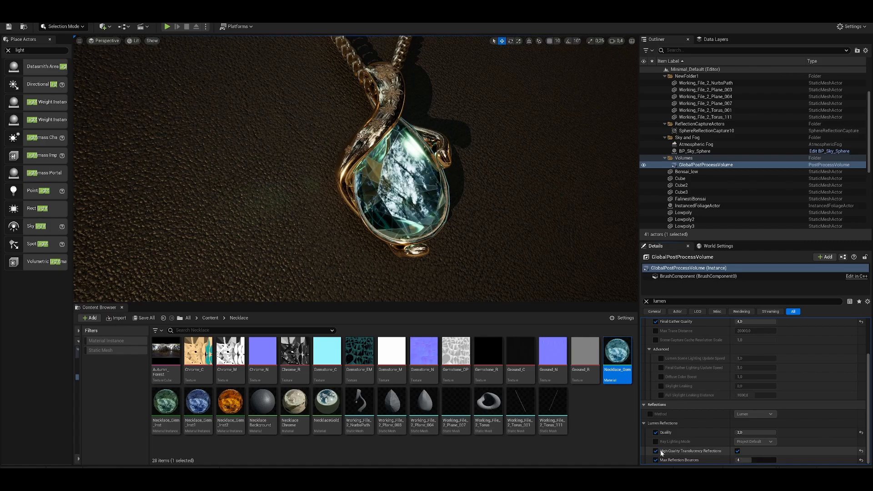
Toggle the Final Gather Quality override off and on, and inspect the gem and metal up close and from afar.
scroll(671, 384, up, 2)
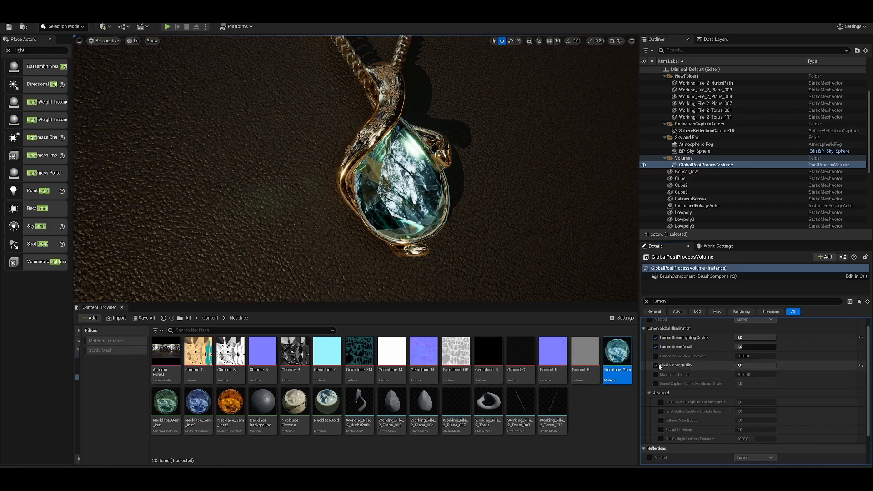
click(657, 366)
click(656, 366)
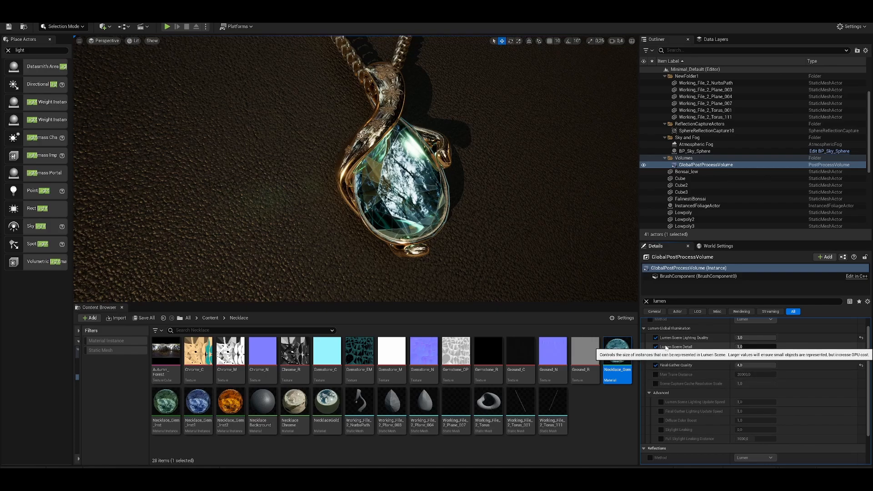
mouse_move(438, 195)
right_down()
mouse_move(455, 175)
mouse_move(430, 187)
right_up()
key(w)
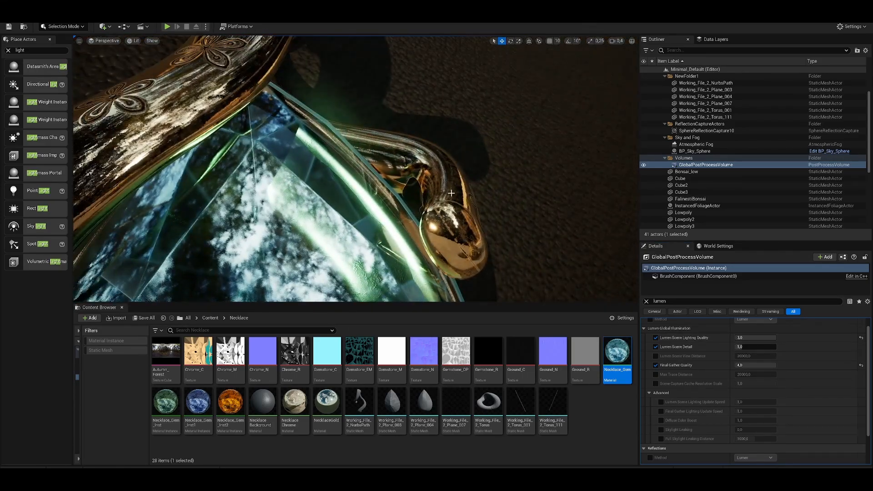
key(s)
mouse_move(448, 227)
right_down()
mouse_move(435, 221)
mouse_move(440, 227)
right_up()
key(w)
Disable and re-enable High Quality Translucency Reflections to compare the gem in the front view.
scroll(678, 408, down, 2)
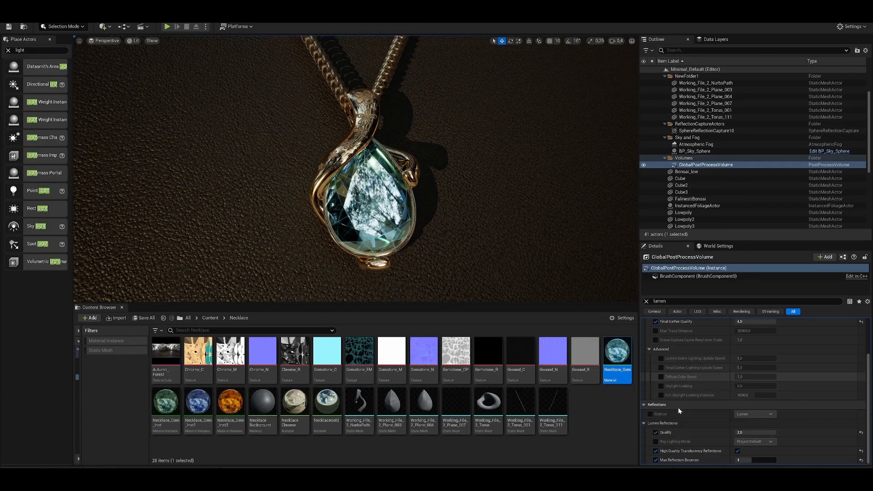
click(738, 451)
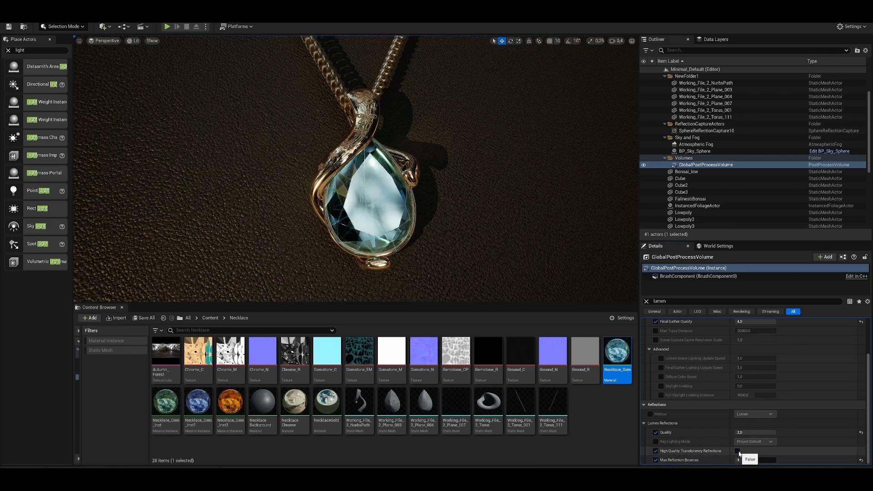
click(738, 451)
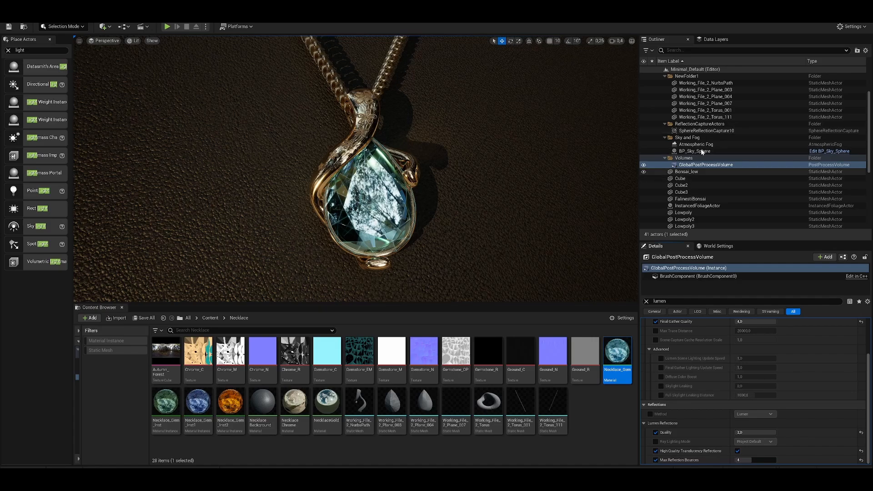
Check the asset information of the Autumn_Forest texture cube, select it briefly, and clear the selection.
mouse_move(171, 349)
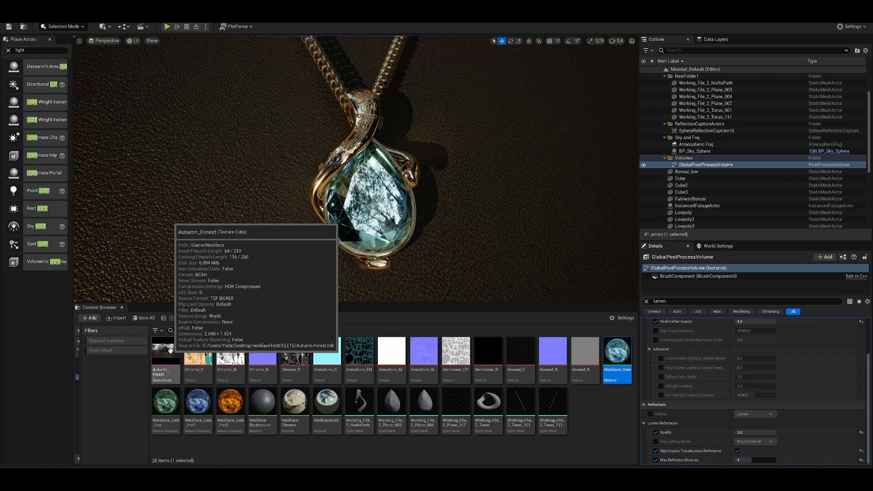
click(173, 353)
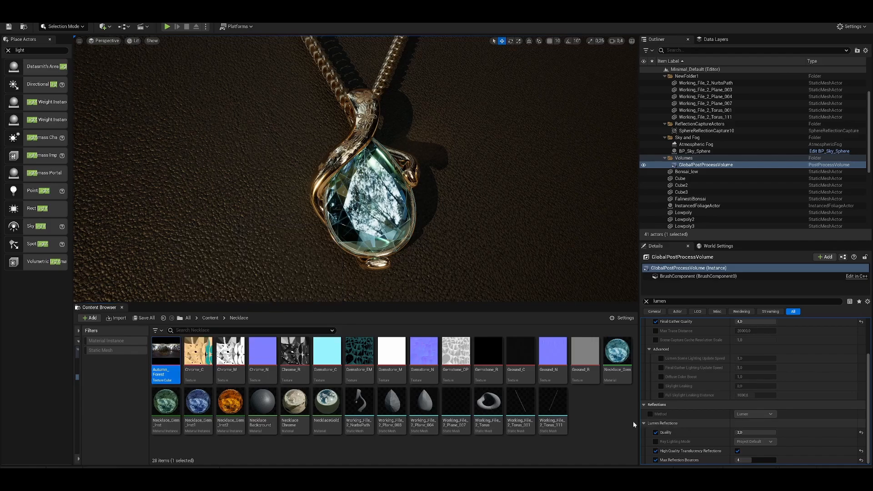
click(604, 417)
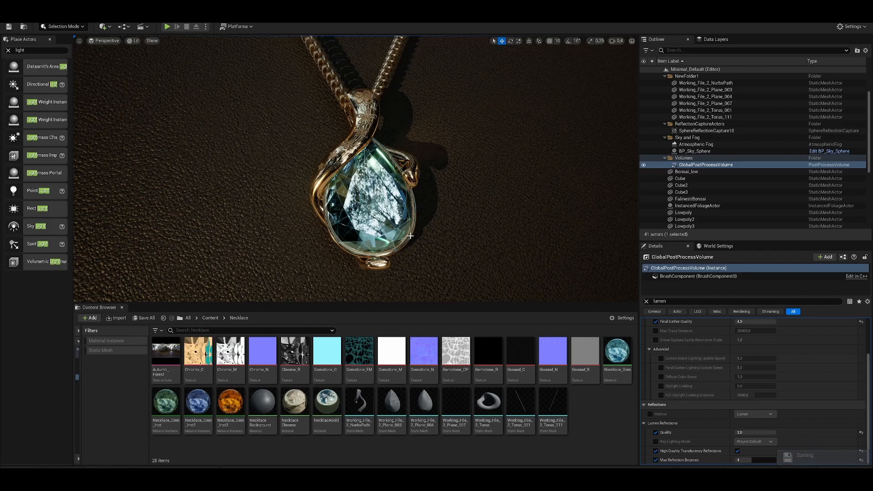
Select the SkyLight and toggle its visibility off and on to compare its effect on the necklace's reflections.
alt+drag(416, 233, 448, 235)
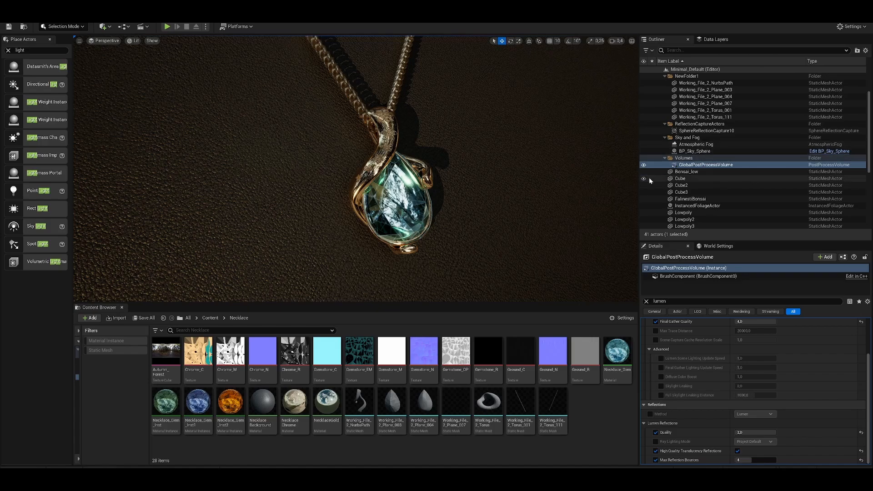
scroll(649, 181, up, 3)
click(688, 117)
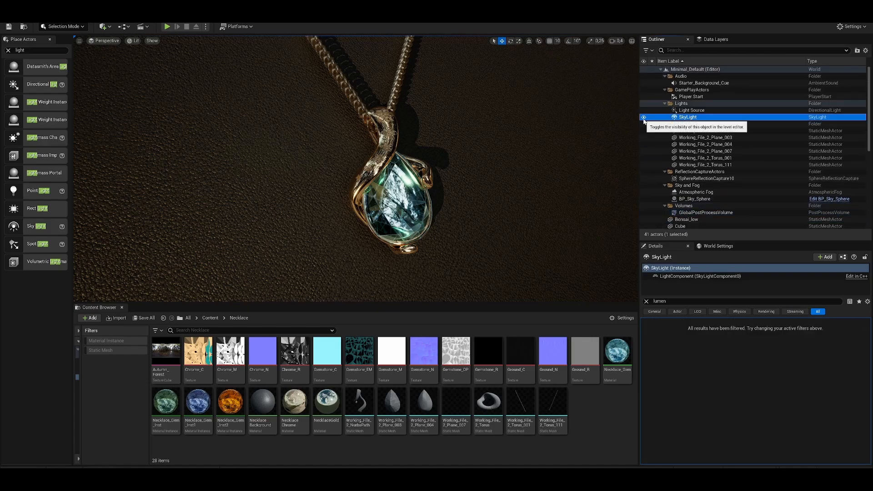
click(644, 117)
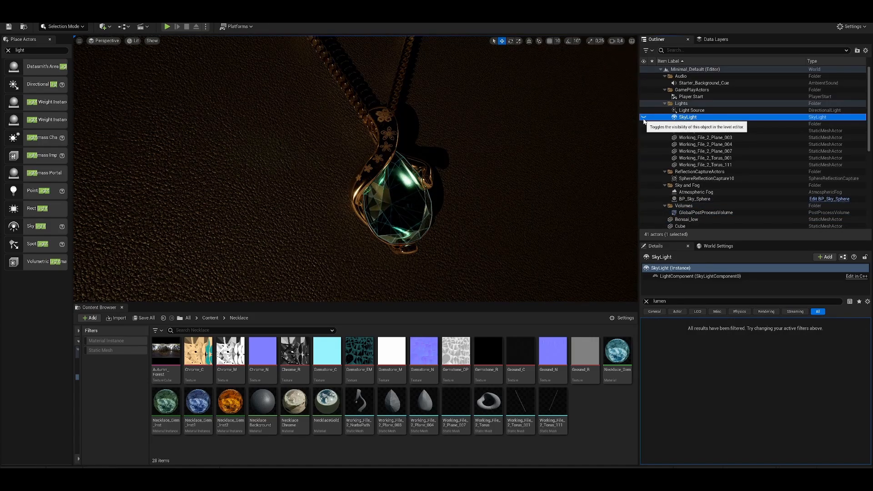
click(644, 118)
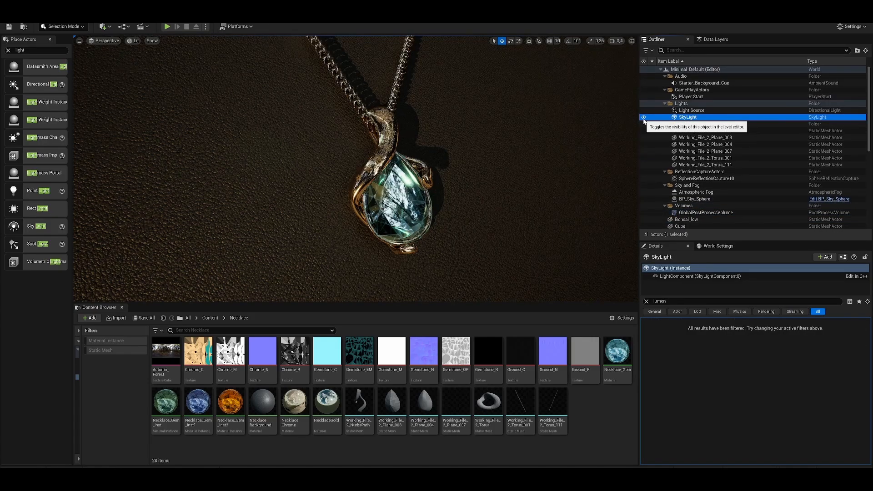
Clear the Details search filter for the SkyLight and check its Source Type options, keeping SLS Specified Cubemap.
click(647, 302)
click(696, 117)
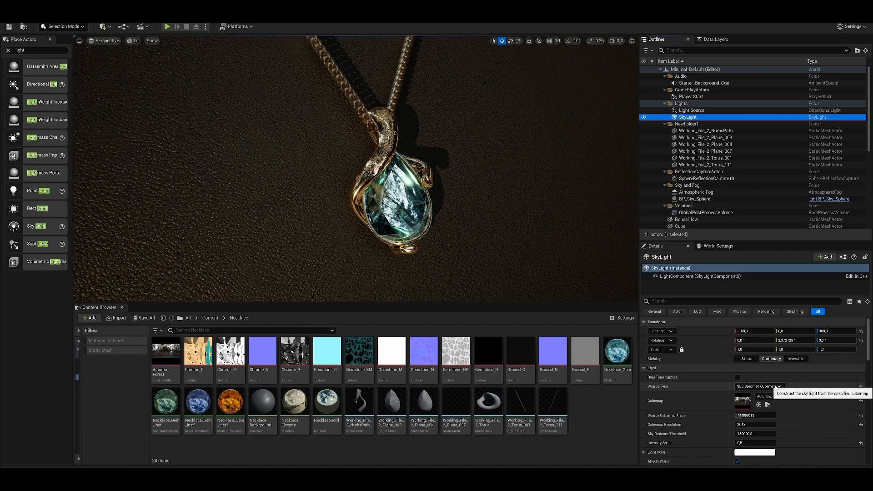
click(776, 388)
click(772, 388)
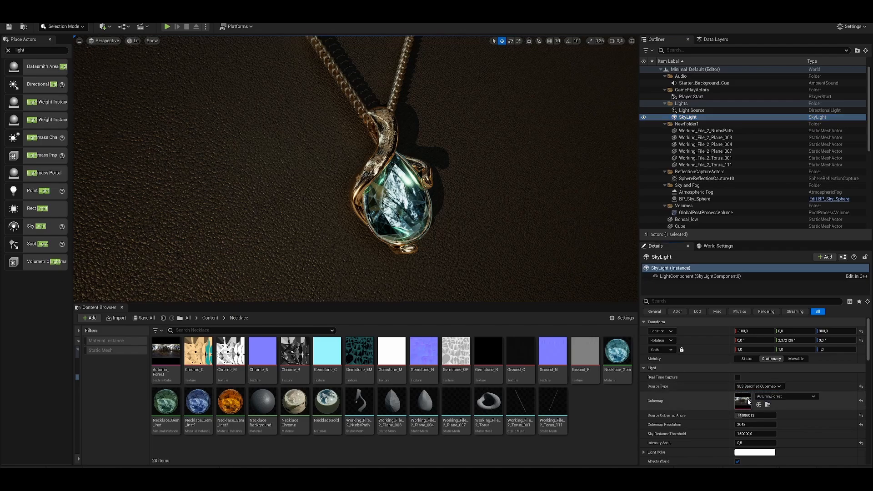
Set the SkyLight's cubemap to EpicQuadPanorama_CC+EV1 and inspect the necklace's reflections from several angles.
click(789, 396)
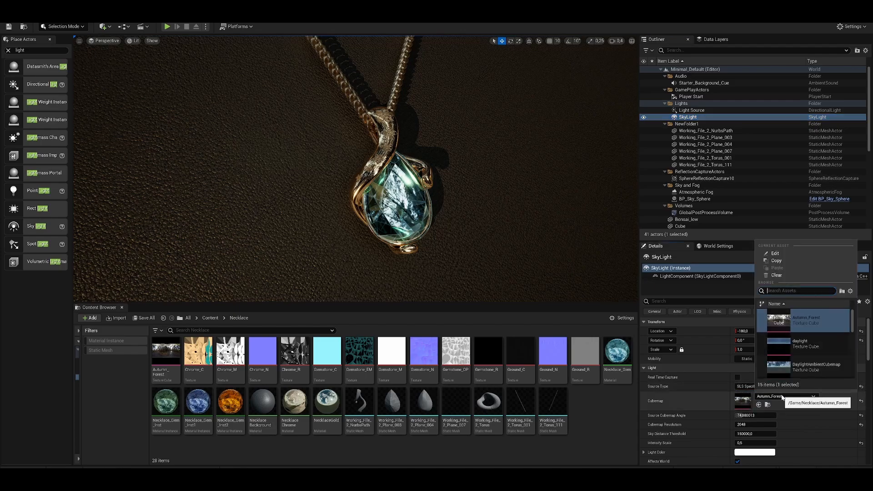
scroll(796, 346, down, 2)
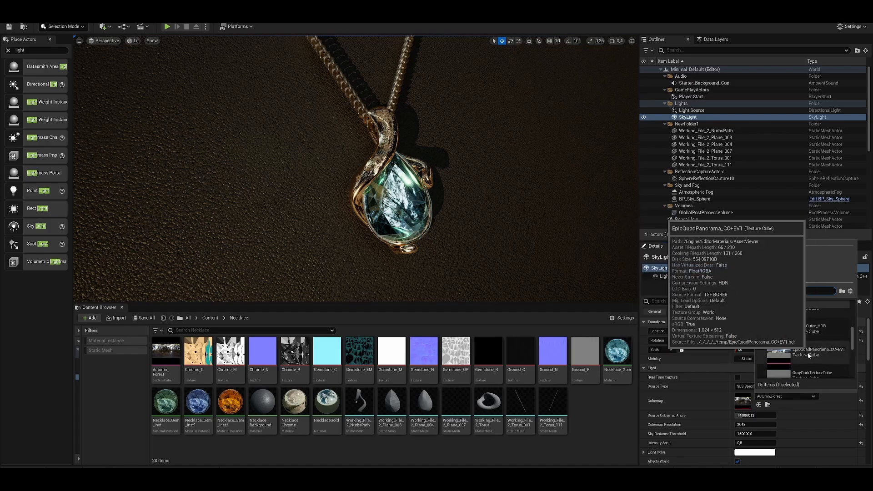
click(787, 353)
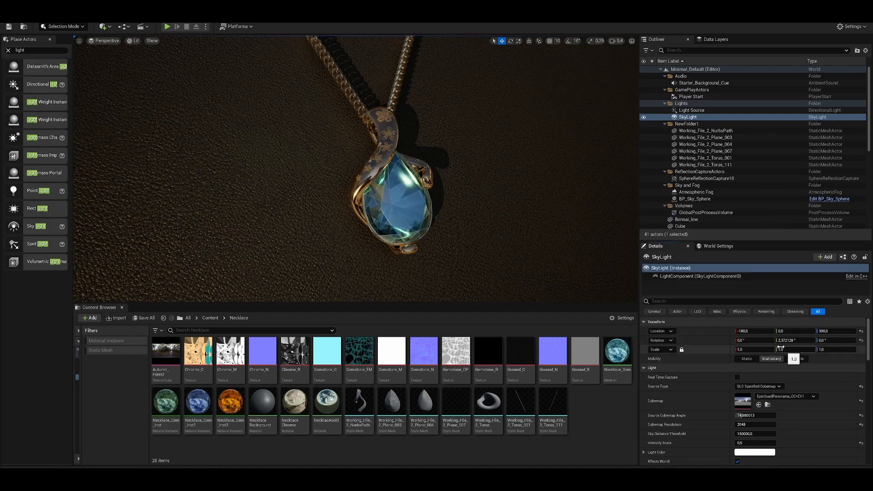
mouse_move(432, 225)
right_down()
mouse_move(387, 217)
mouse_move(401, 230)
mouse_move(348, 230)
mouse_move(434, 176)
right_up()
key(s)
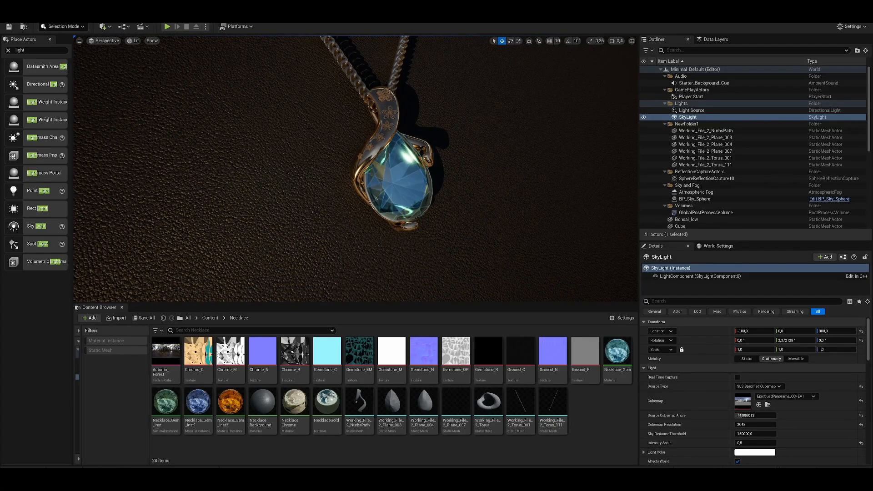
right_drag(378, 200, 430, 189)
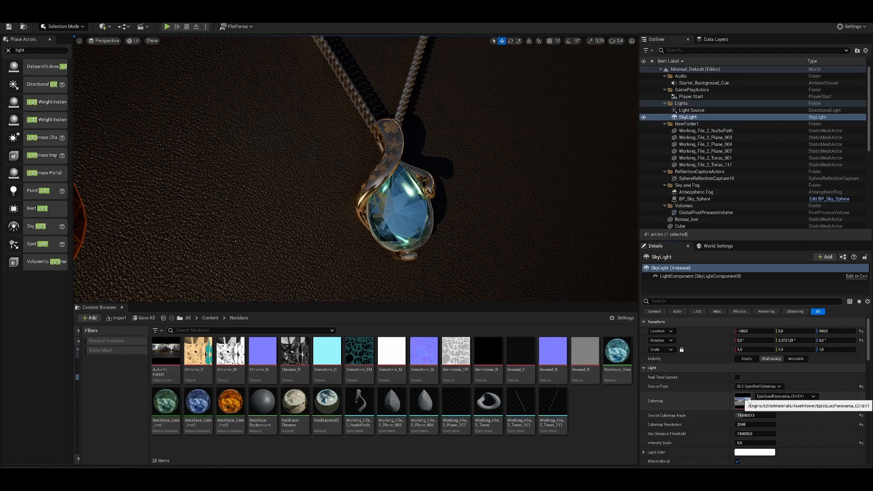
Browse the available texture cubes and set the SkyLight's cubemap to Desert_Outer_HDR.
click(771, 397)
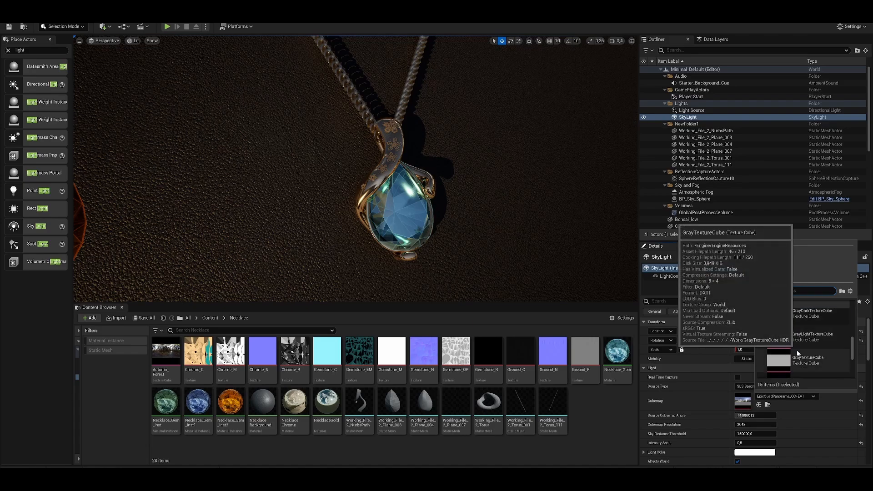
scroll(799, 353, down, 3)
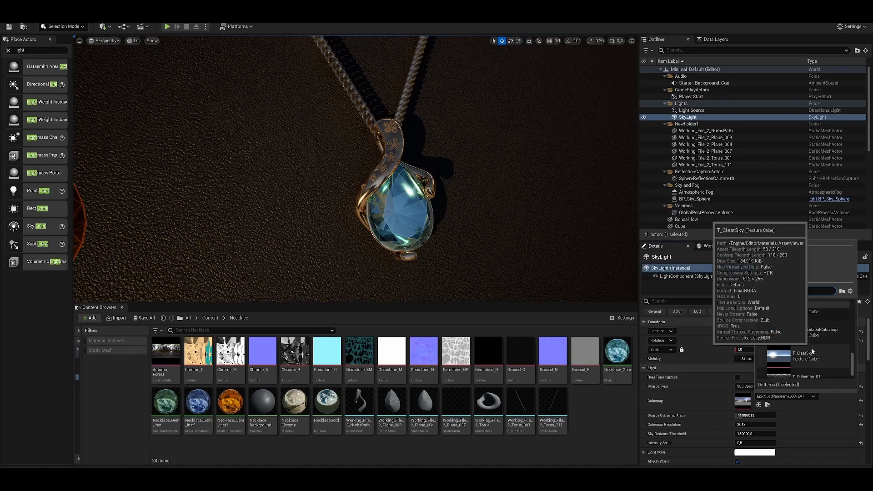
scroll(814, 350, up, 5)
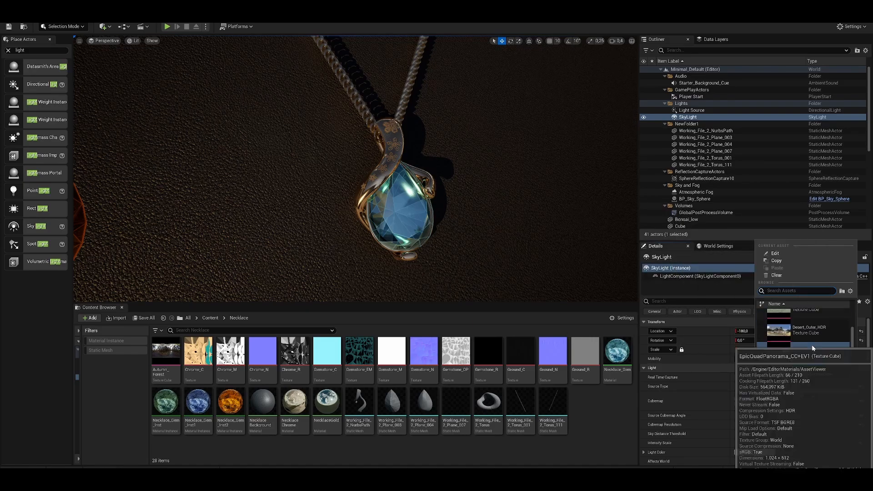
click(813, 344)
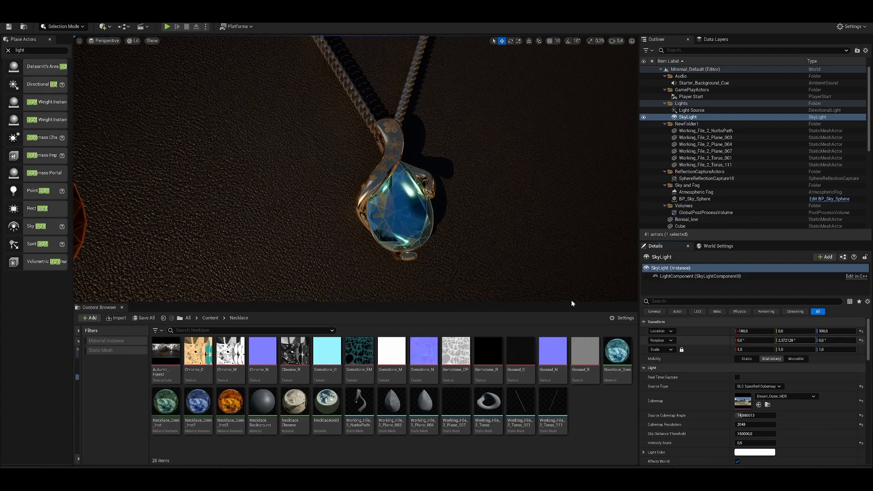
Set the SkyLight's cubemap back to Autumn_Forest and view the gem's reflections from another angle.
click(786, 397)
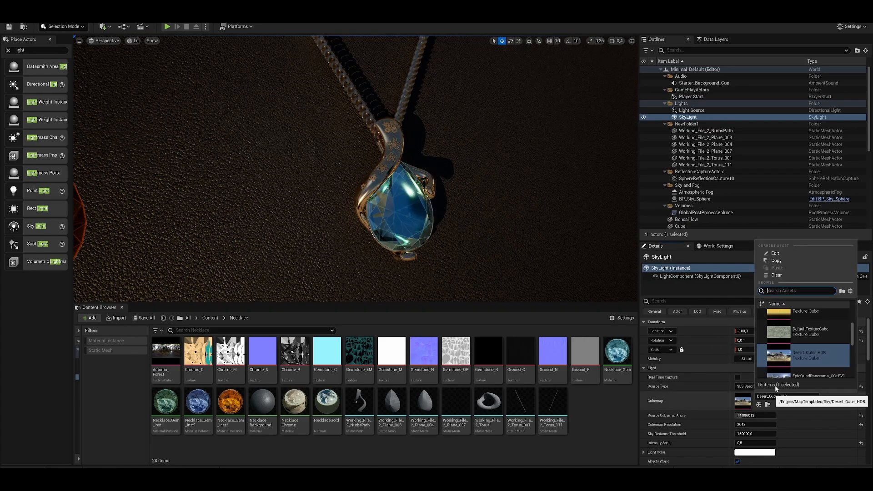
scroll(788, 354, up, 2)
scroll(792, 350, up, 1)
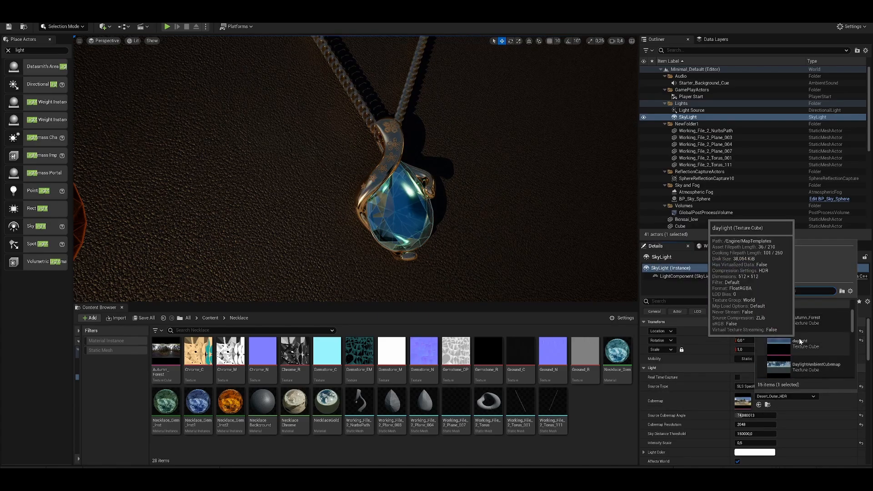
click(810, 319)
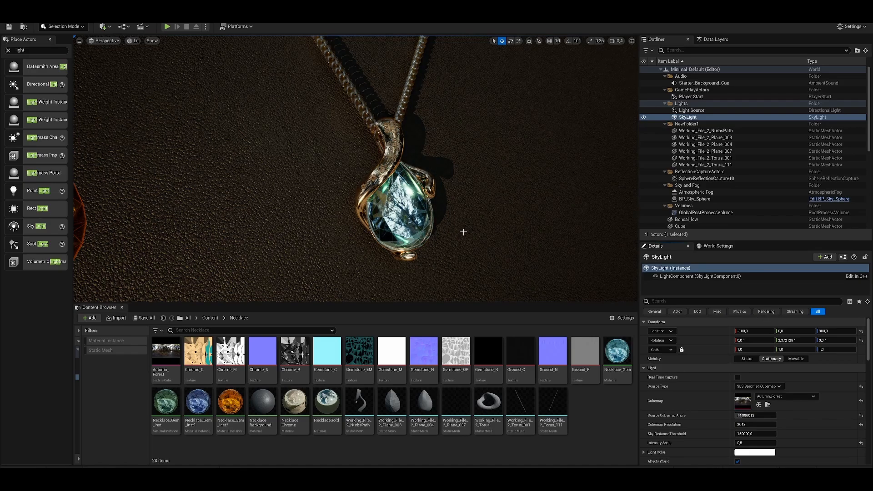
right_drag(464, 232, 514, 230)
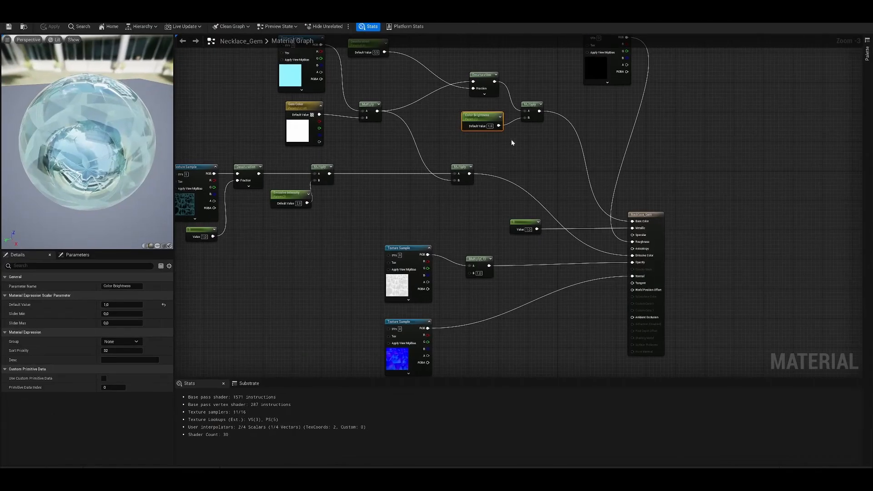
Examine the Necklace_Gem material graph and the connections into its main material output node.
right_drag(397, 211, 445, 219)
scroll(448, 235, down, 1)
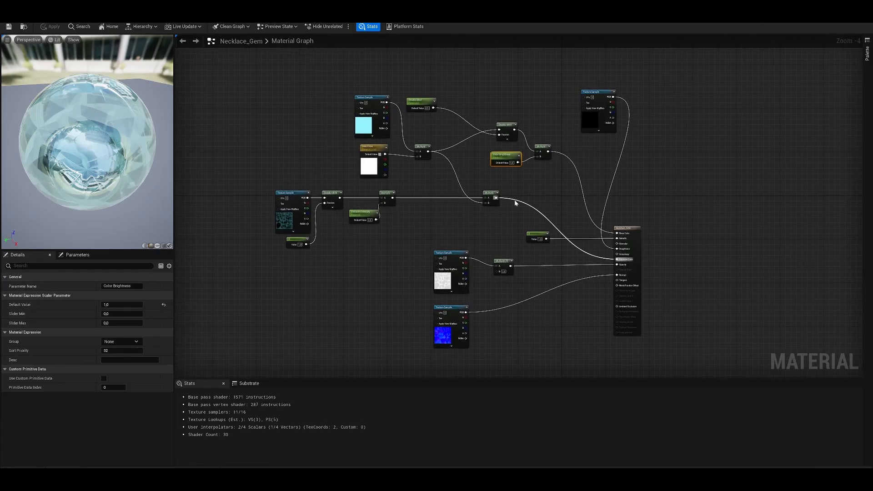
scroll(566, 272, up, 2)
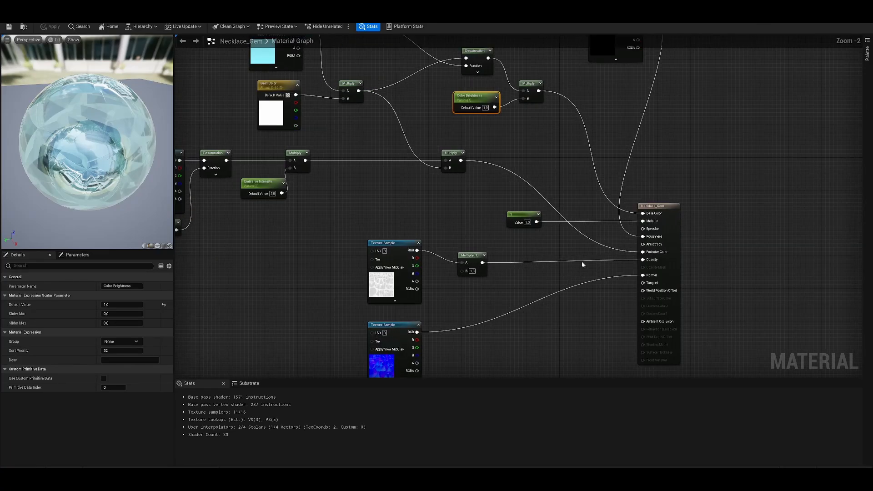
click(655, 208)
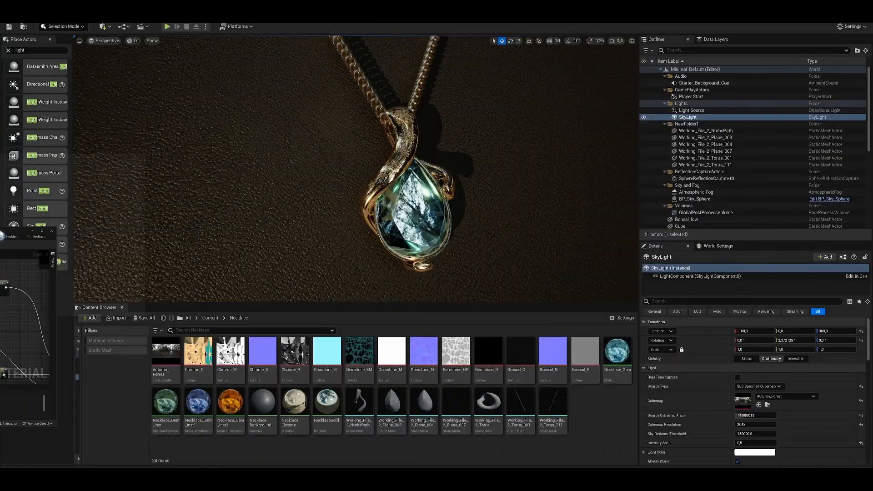
Inspect the pendant's gem and metal reflections in the level up close from different angles.
right_drag(368, 243, 367, 234)
key(s)
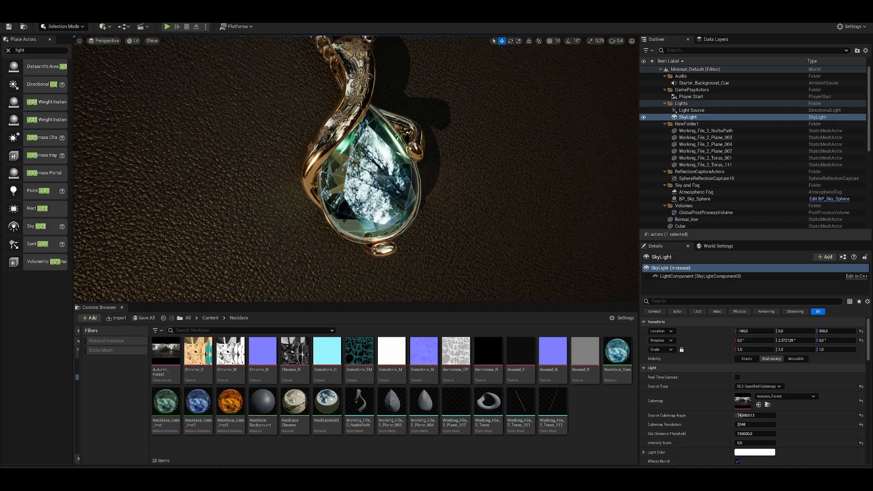
key(ctrl+shift+s)
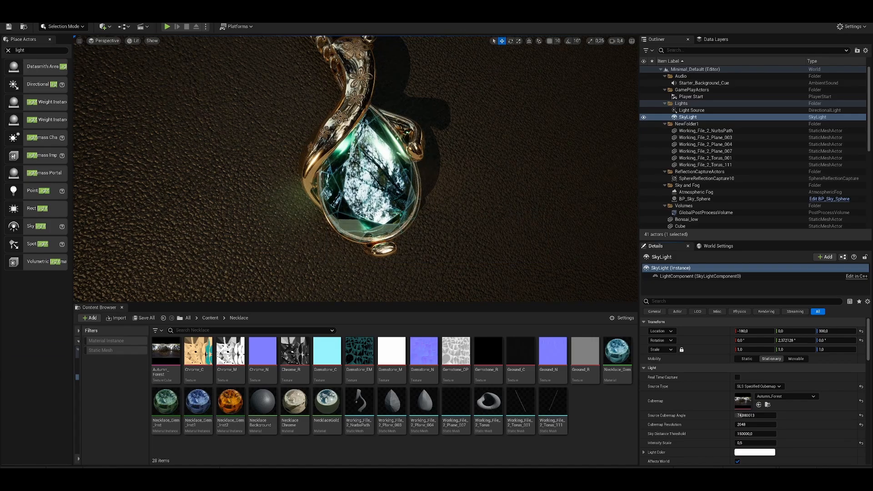
right_drag(364, 182, 190, 192)
key(w)
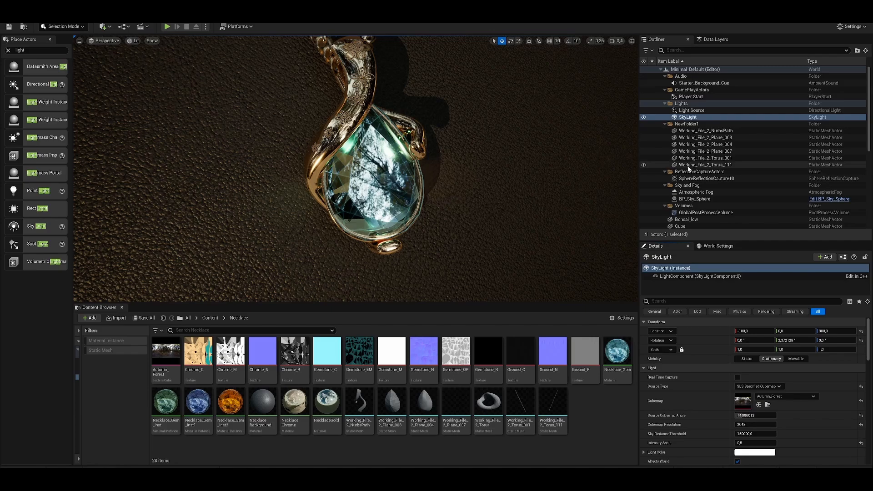
Select the GlobalPostProcessVolume, toggle its Bloom Intensity override off and on, and inspect the glow on the gem.
scroll(691, 184, down, 1)
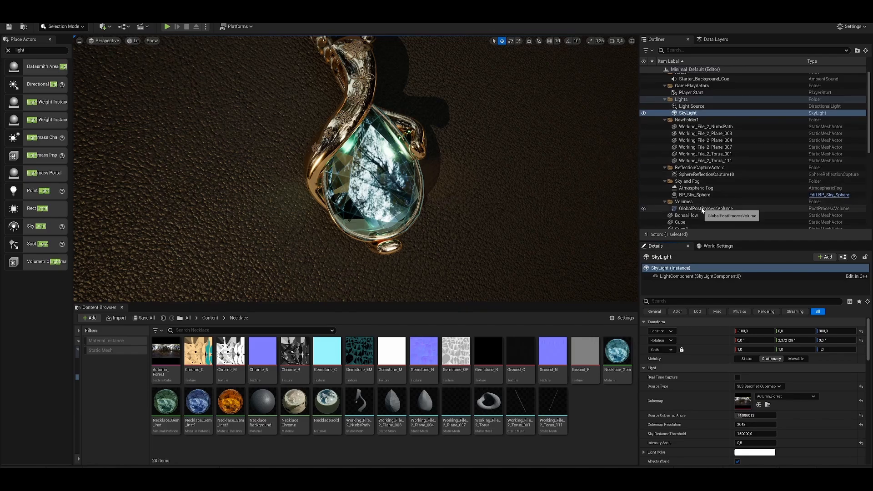
click(703, 209)
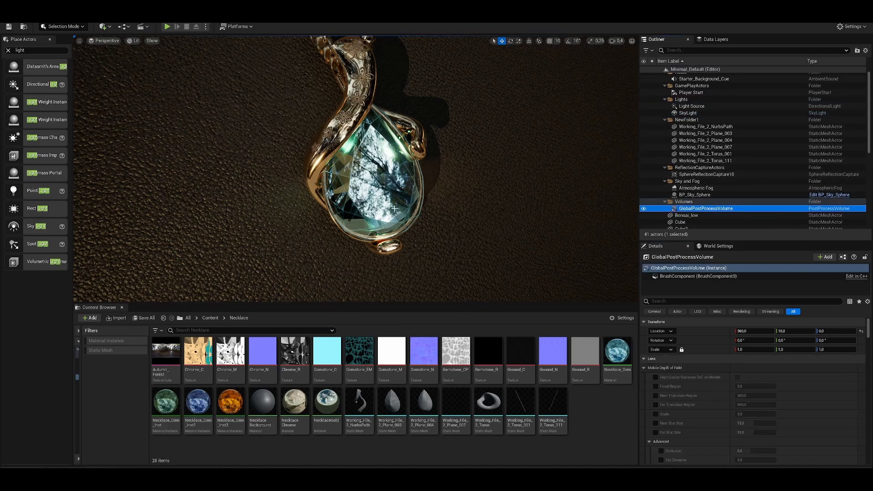
scroll(690, 374, down, 2)
scroll(689, 373, down, 2)
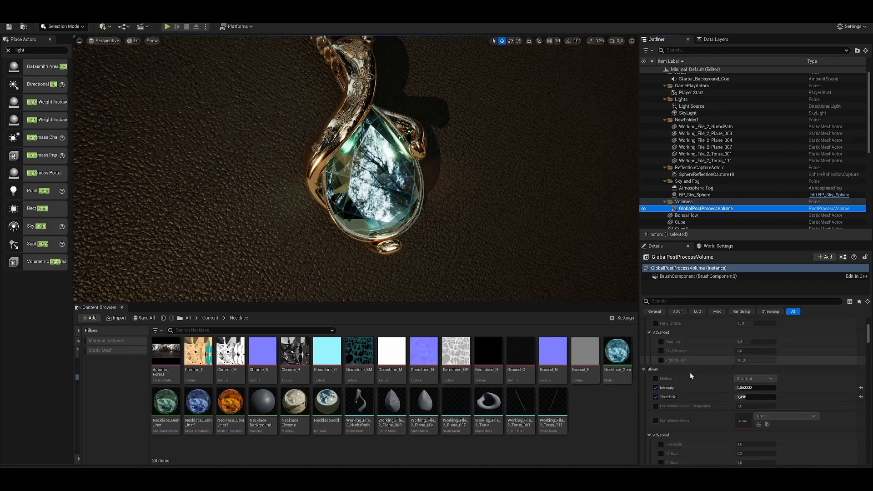
click(656, 388)
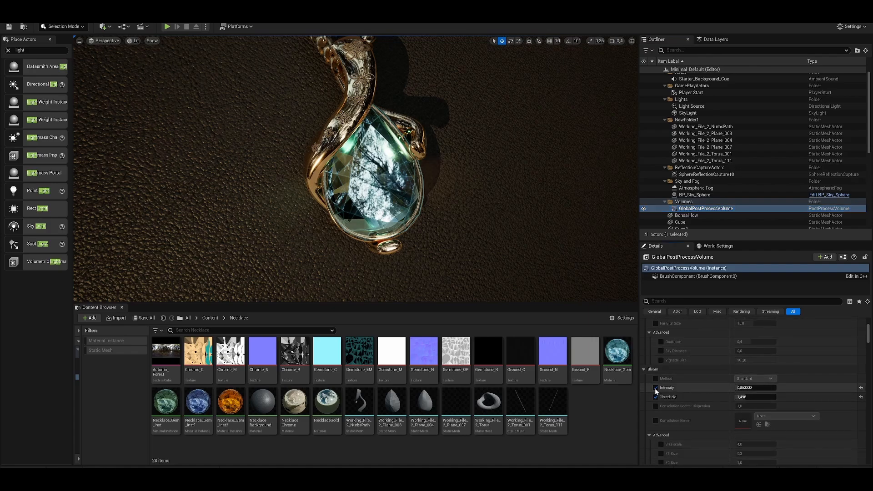
click(656, 388)
right_drag(356, 168, 413, 169)
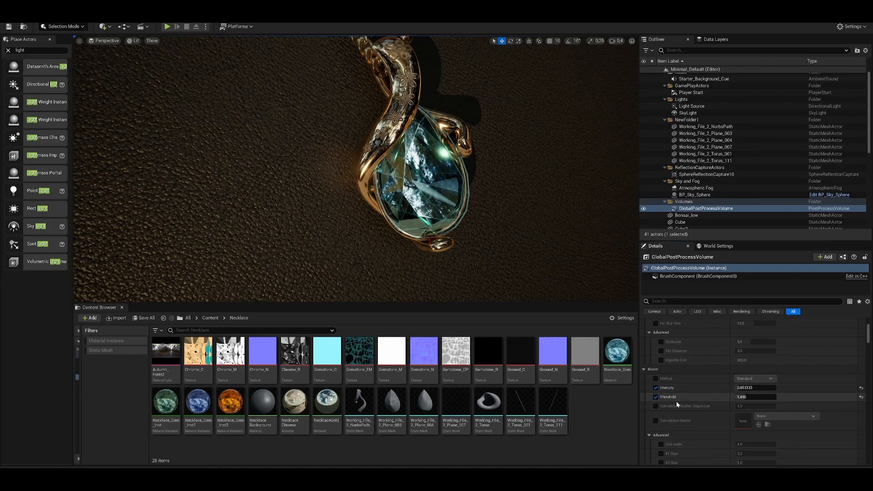
Review the Lens Flares settings of the GlobalPostProcessVolume and view the pendant from a new angle.
scroll(678, 403, down, 5)
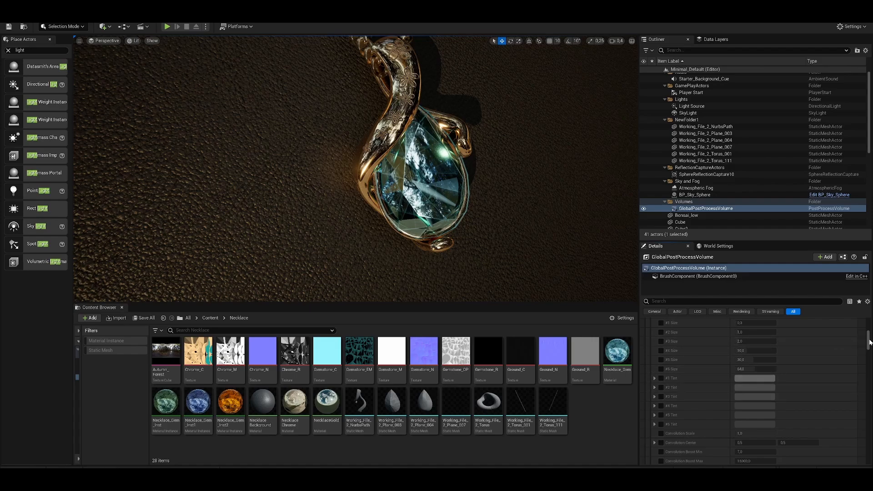
drag(869, 340, 869, 368)
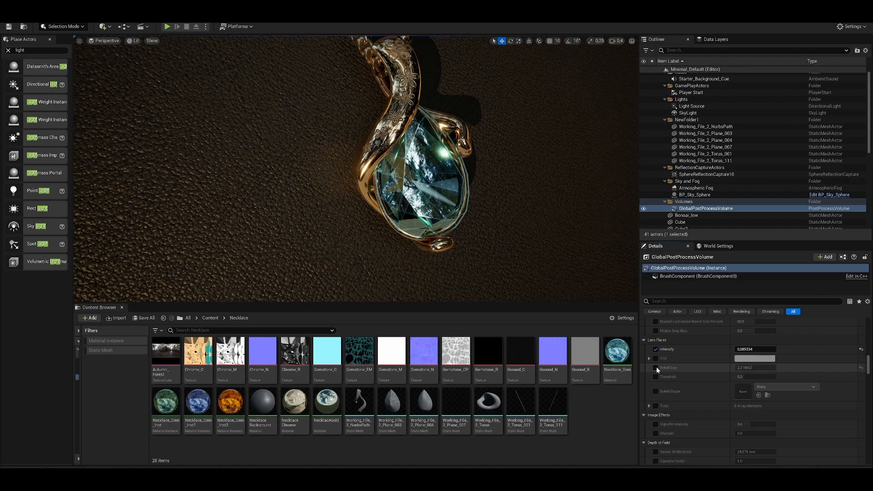
drag(869, 368, 857, 337)
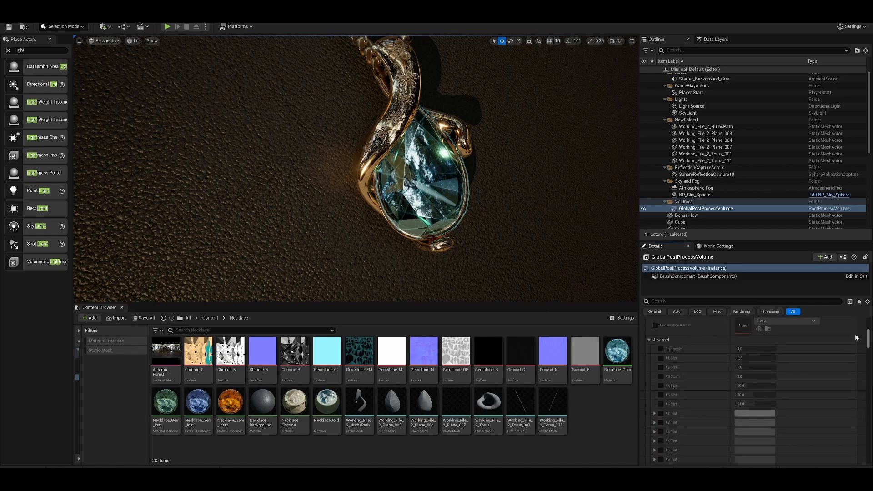
right_drag(404, 210, 432, 210)
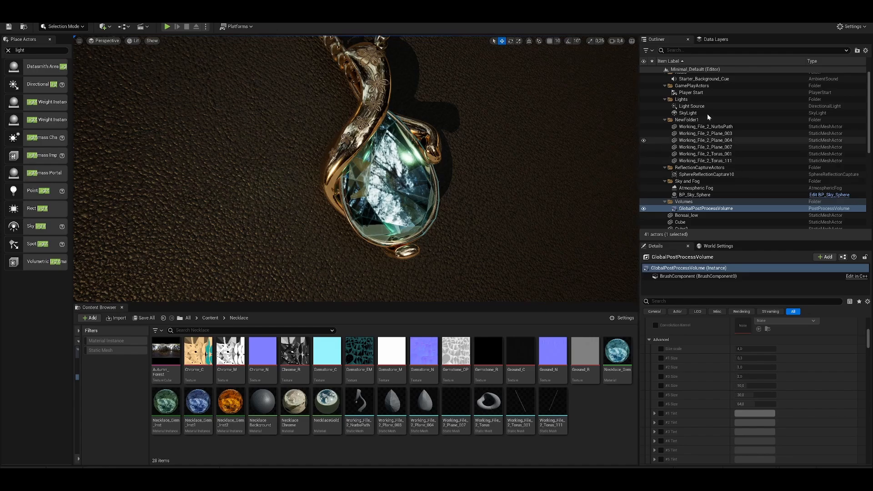
Select the Light Source and toggle its visibility to compare the pendant, leaving the light hidden.
click(691, 106)
click(643, 107)
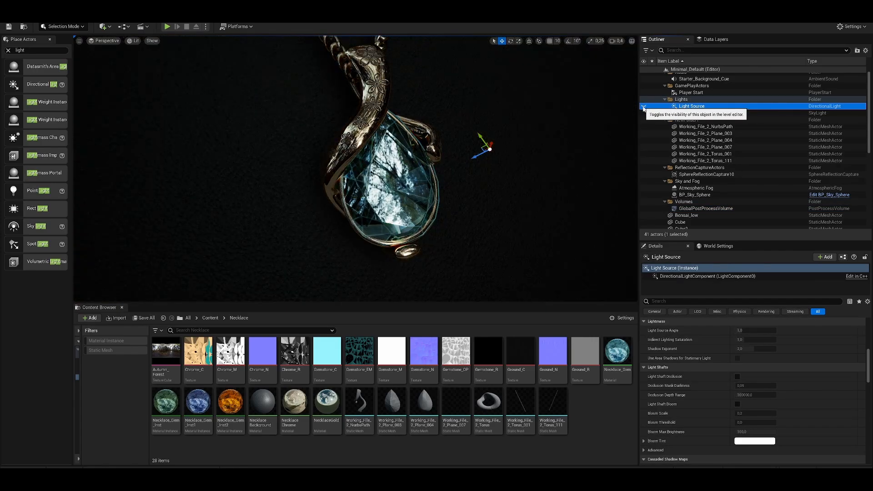
click(643, 106)
click(644, 106)
Examine the necklace and the green, blue and orange gems with the Light Source hidden.
key(s)
right_drag(455, 173, 456, 163)
key(w)
key(s)
key(s)
key(a)
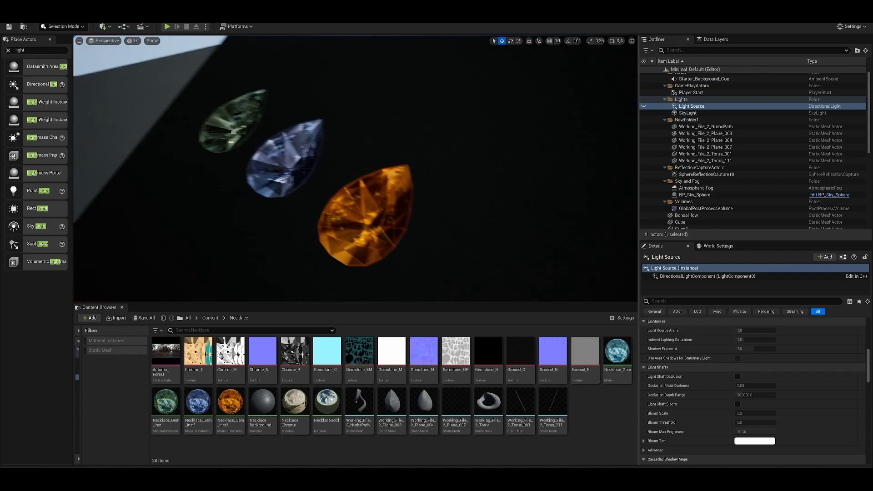
mouse_move(355, 168)
right_down()
mouse_move(321, 165)
mouse_move(359, 165)
mouse_move(362, 184)
right_up()
key(d)
key(w)
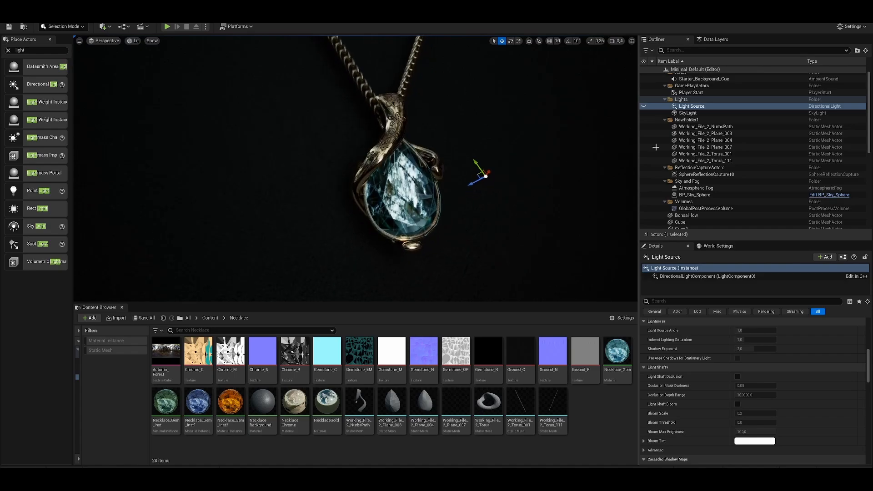
Make the Light Source visible again and inspect the lit pendant from near and far.
click(643, 107)
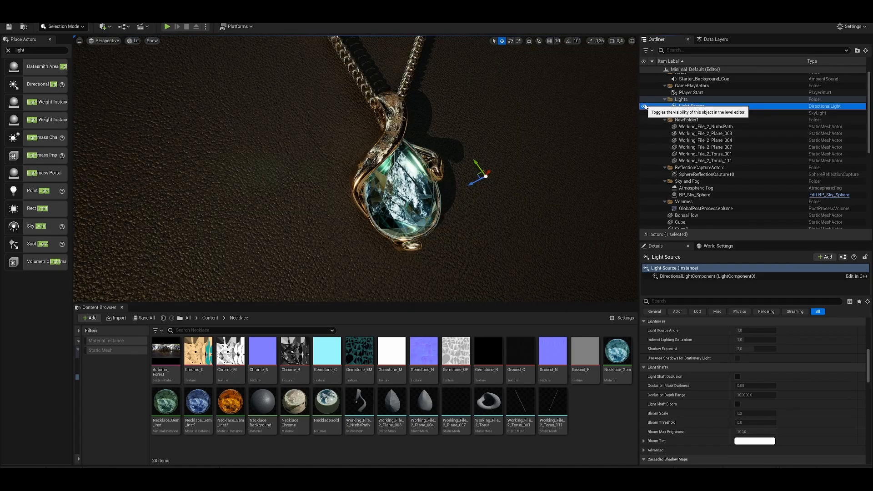
mouse_move(362, 170)
right_down()
mouse_move(374, 170)
mouse_move(364, 171)
right_up()
key(w)
key(s)
key(w)
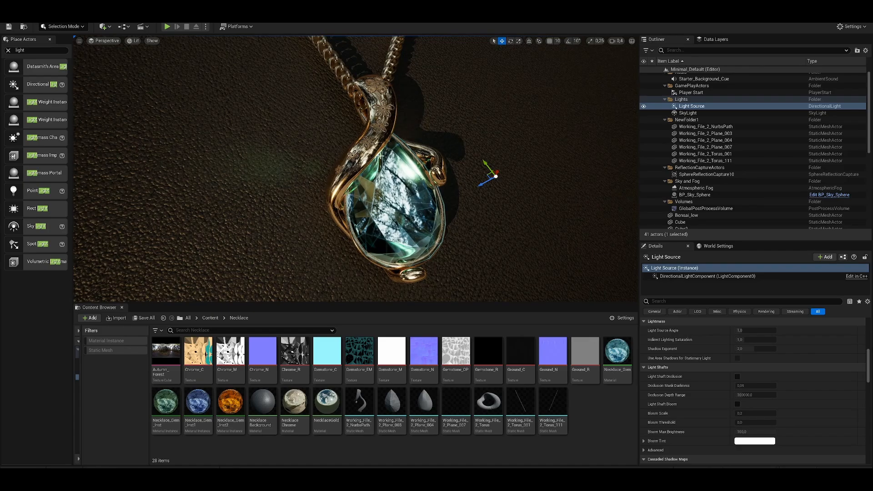
Toggle the Light Source's visibility repeatedly to compare the pendant with and without it, leaving the light visible.
click(644, 106)
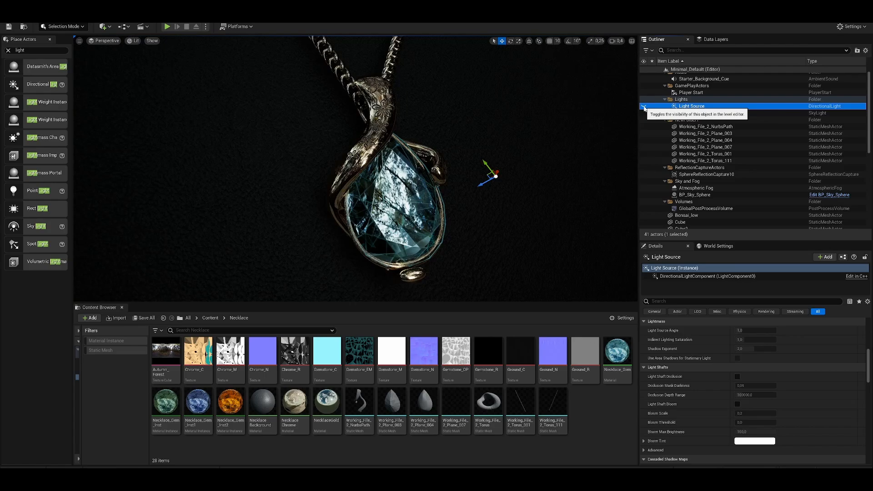
click(644, 106)
click(644, 106)
click(644, 106)
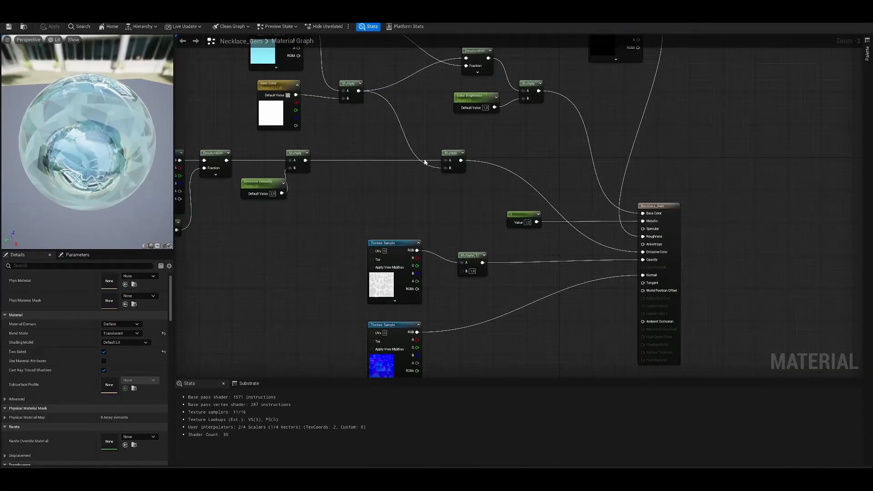
Select the Necklace_Gem result node and review the material's Blend Mode, Shading Model and Two Sided settings.
right_drag(421, 157, 461, 154)
click(689, 197)
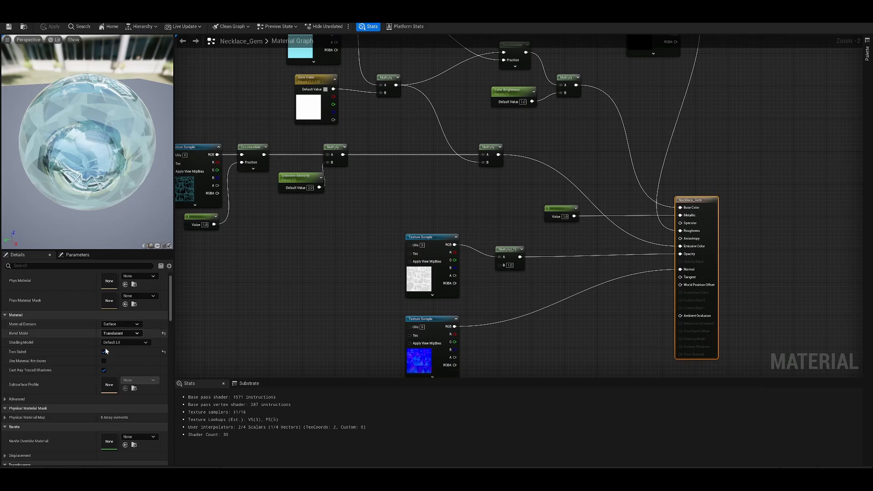
click(118, 334)
click(118, 336)
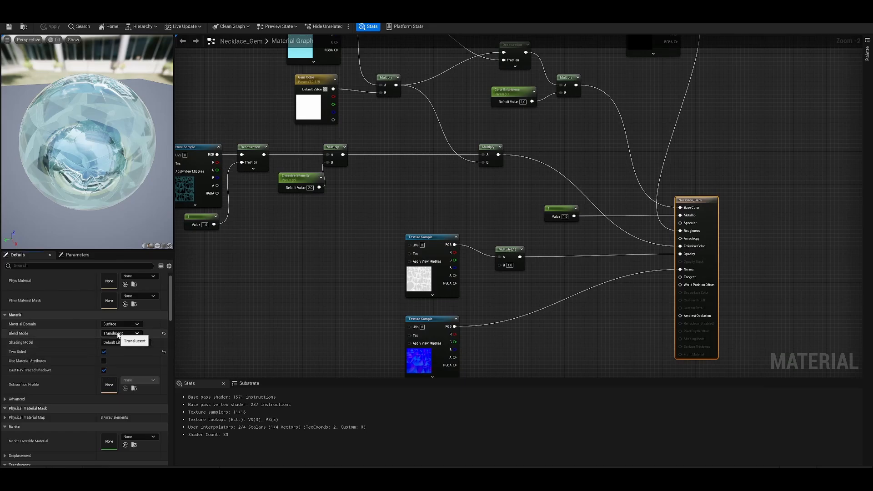
click(112, 343)
click(119, 356)
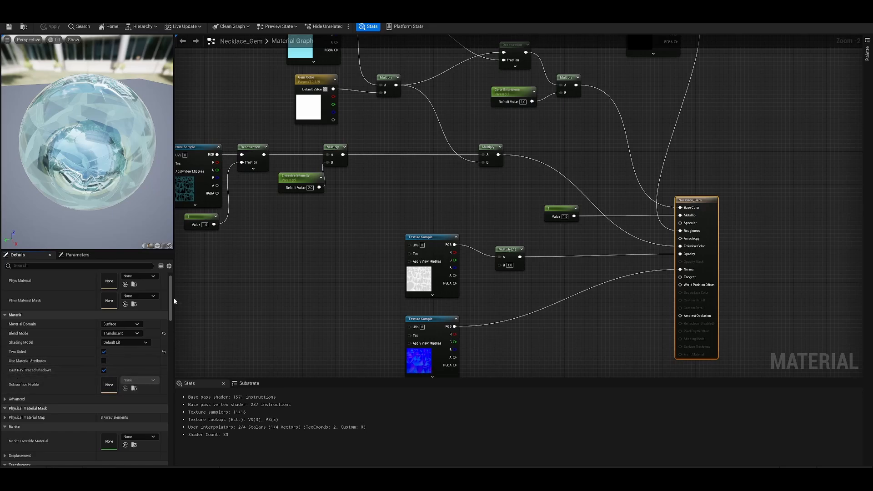
Review the Necklace_Gem material's Translucency settings, including its Lighting Mode.
scroll(170, 287, up, 1)
scroll(171, 291, down, 3)
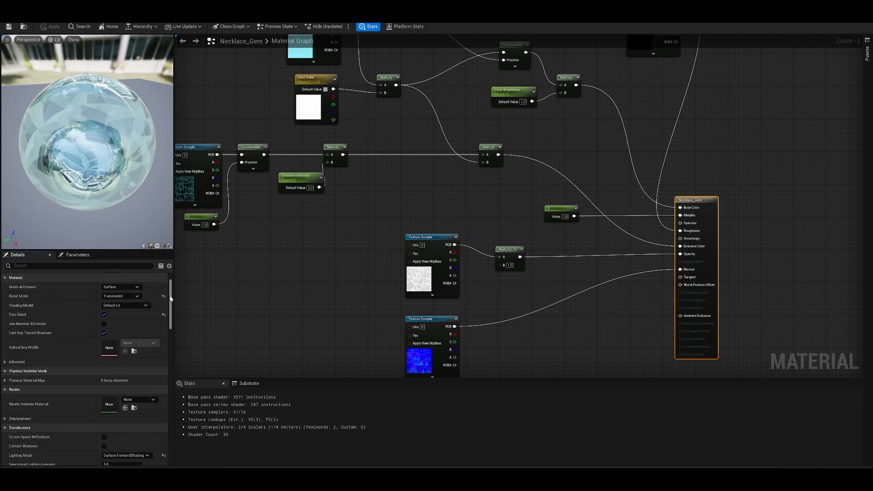
scroll(171, 296, up, 3)
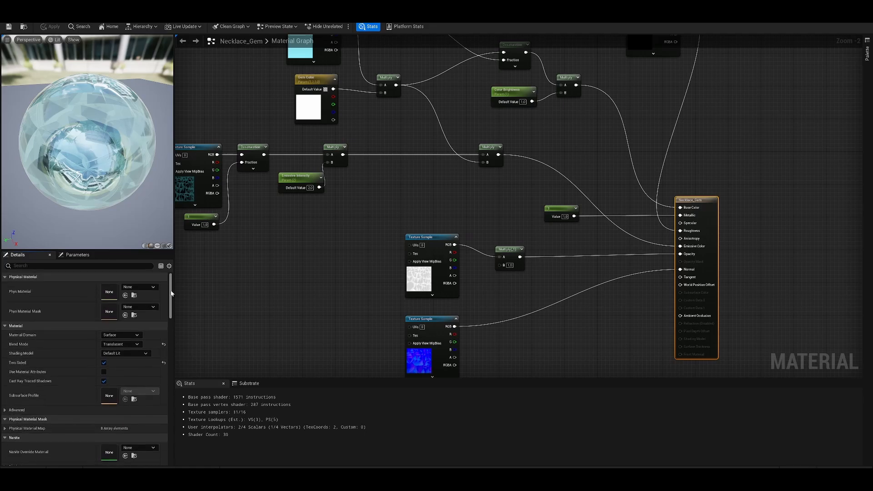
drag(172, 293, 171, 320)
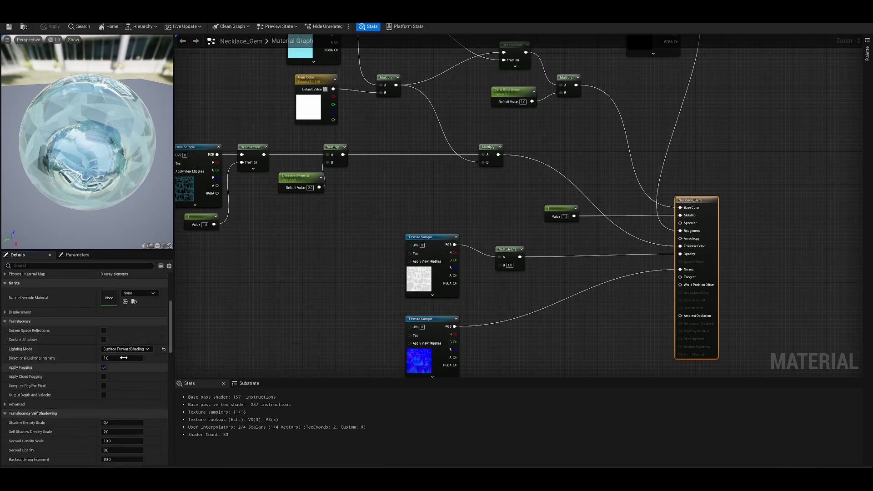
mouse_move(117, 353)
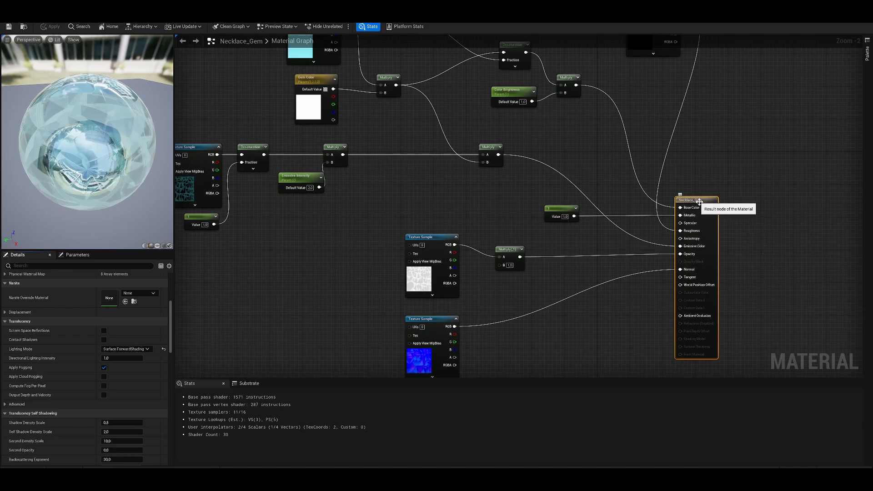
Move the Necklace_Gem result node farther from its input nodes and review the remaining material properties and the preview sphere.
drag(697, 201, 733, 201)
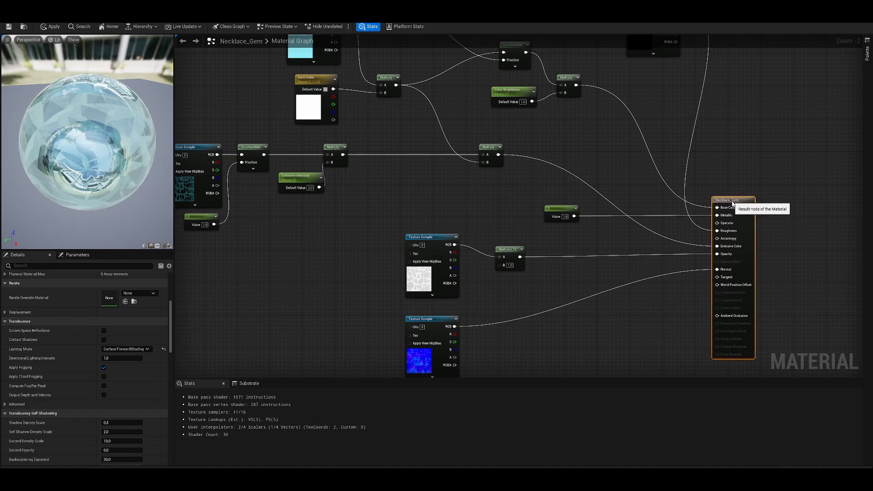
right_drag(616, 243, 624, 237)
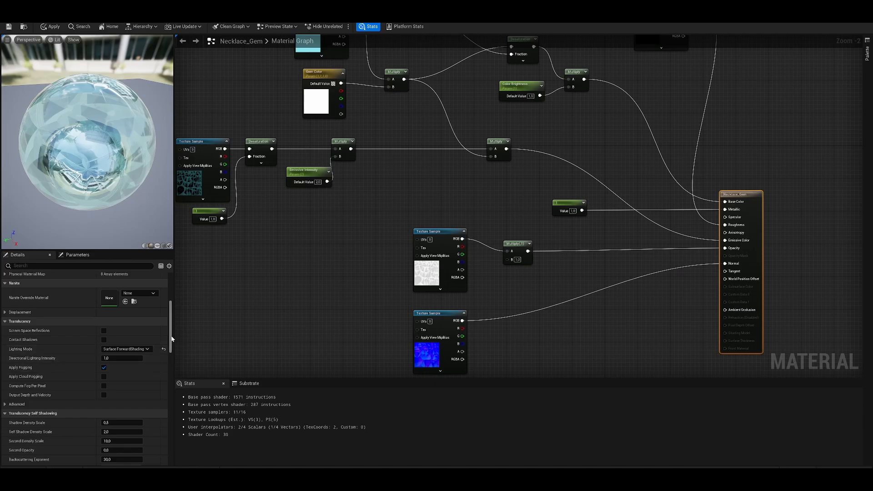
scroll(171, 339, down, 3)
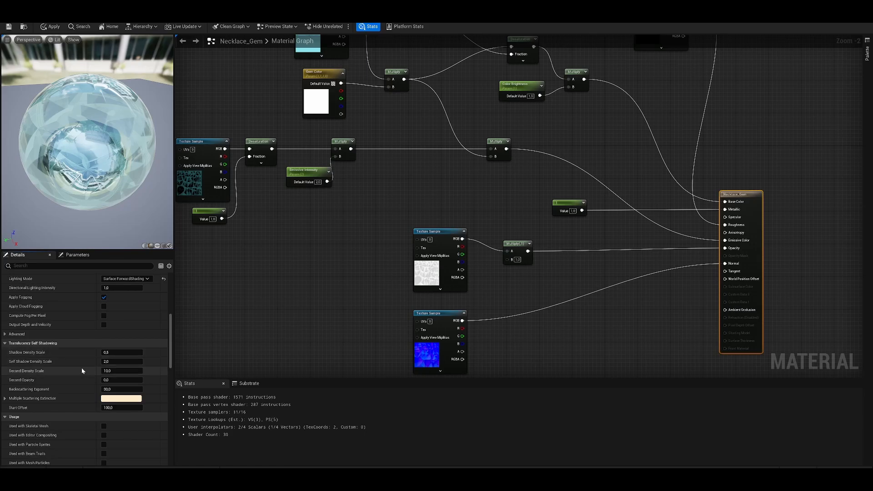
scroll(171, 346, down, 1)
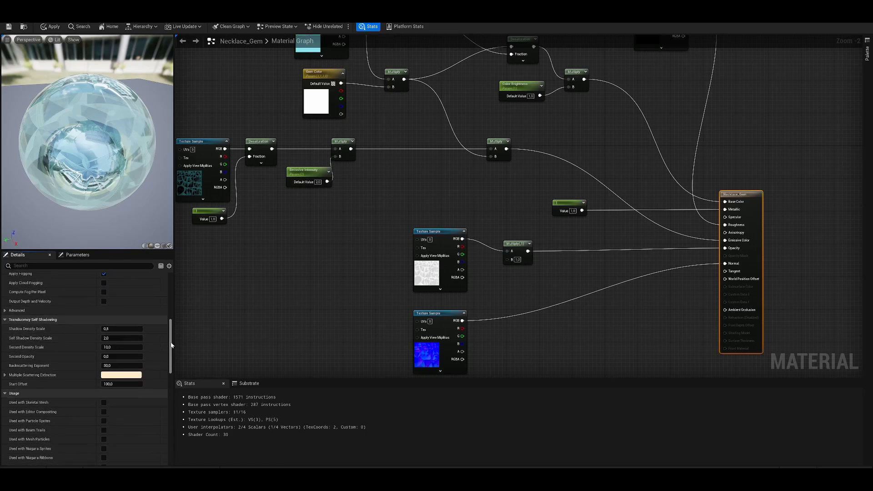
scroll(172, 346, down, 10)
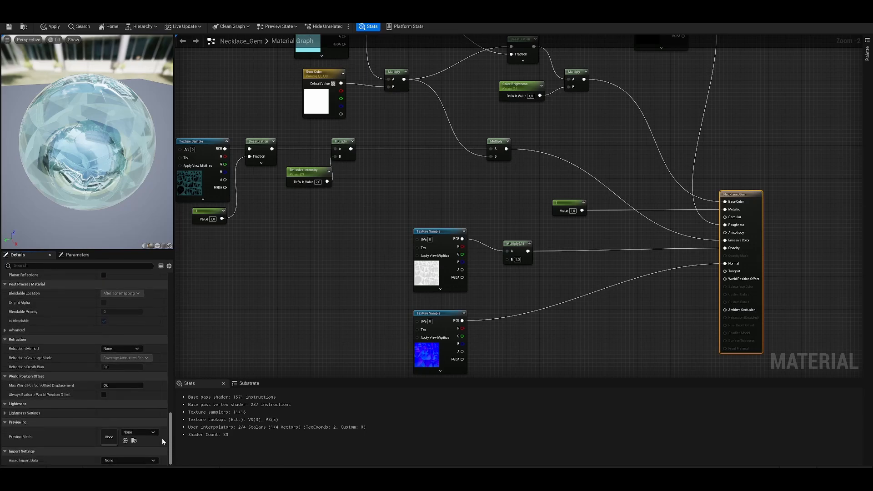
drag(171, 435, 172, 298)
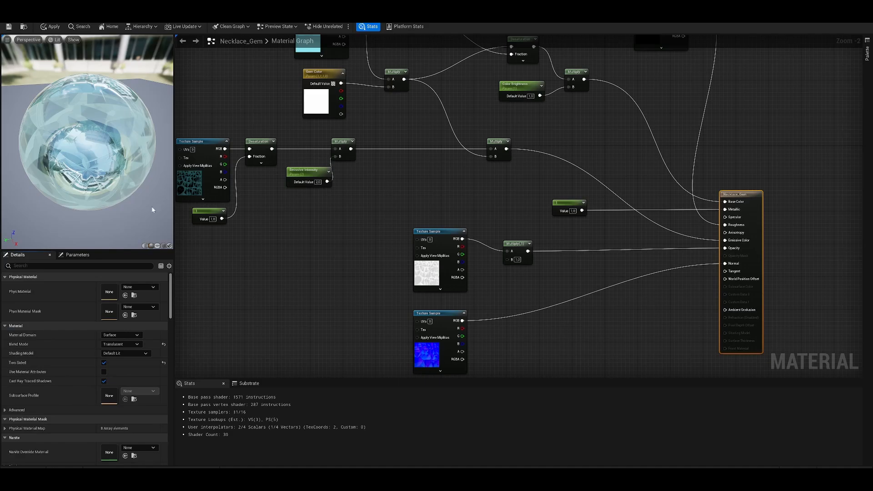
drag(153, 210, 119, 207)
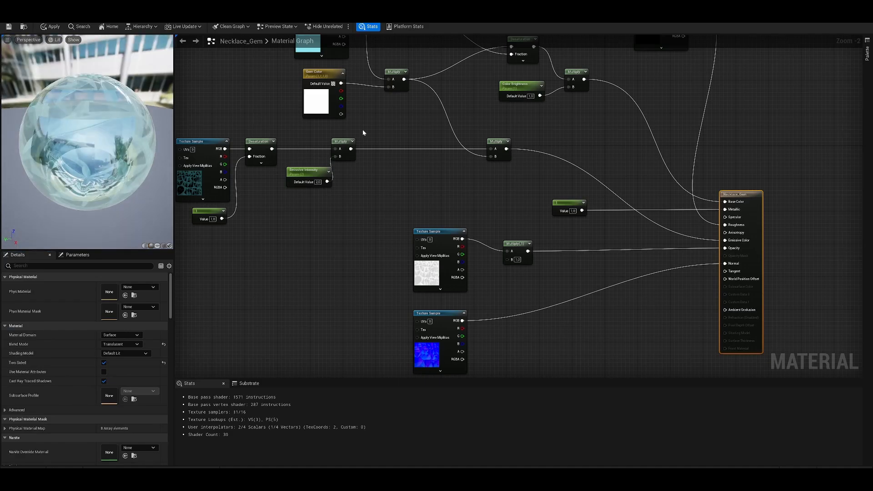
Examine the Gemstone_N texture sample and its connection to the result node's Normal input.
right_drag(458, 213, 399, 162)
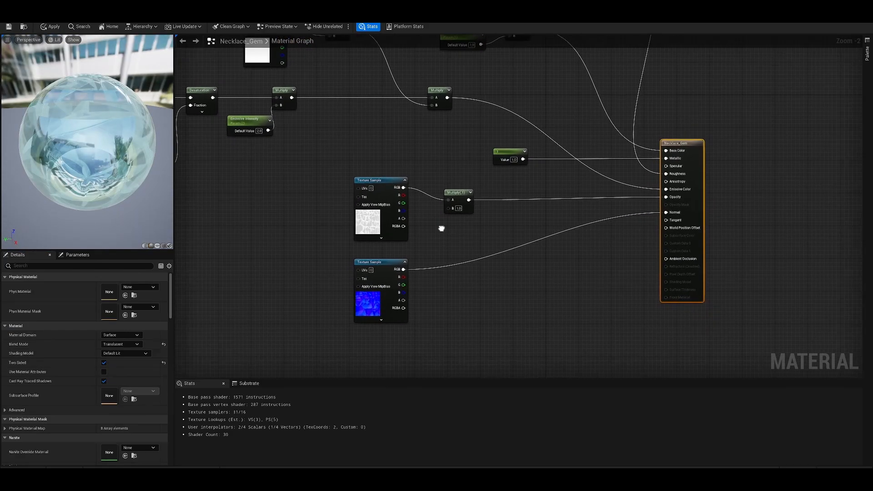
click(385, 262)
drag(386, 263, 411, 263)
right_drag(500, 229, 529, 293)
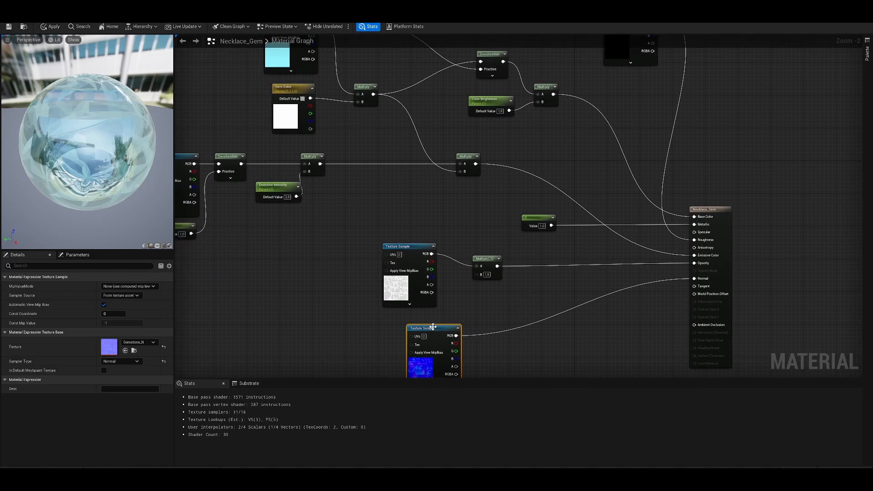
drag(432, 327, 408, 327)
right_drag(493, 305, 473, 260)
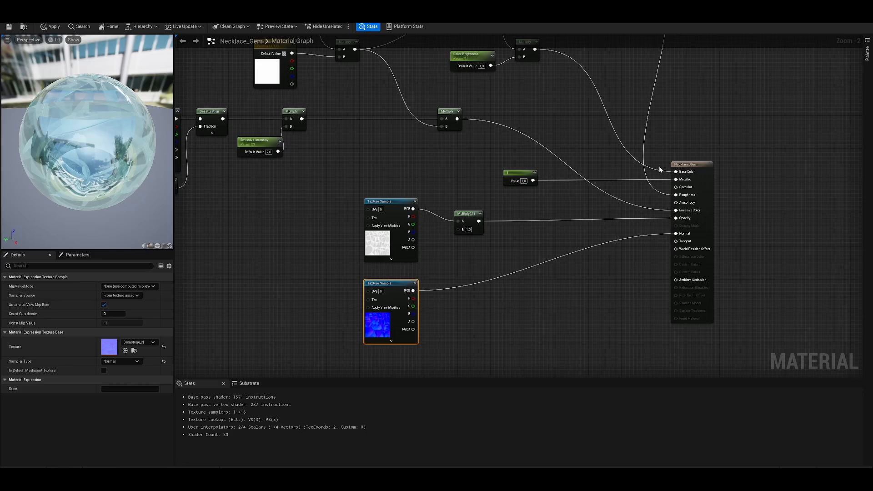
drag(692, 162, 696, 161)
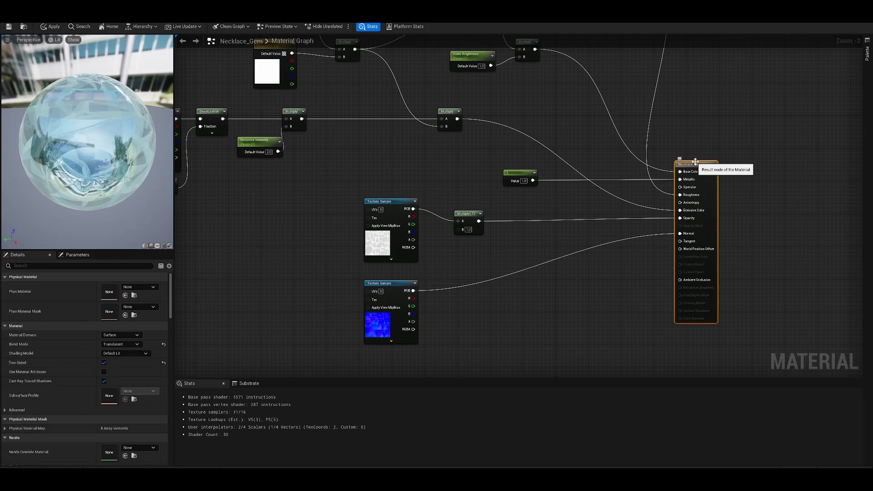
click(518, 311)
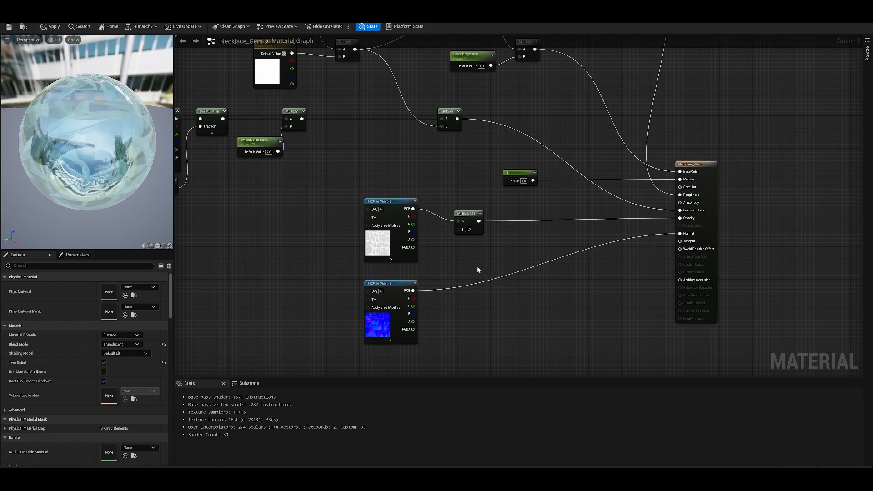
Nudge the Gemstone_OP texture sample slightly lower and trace its connection through the Multiply node to Opacity.
right_drag(478, 271, 464, 295)
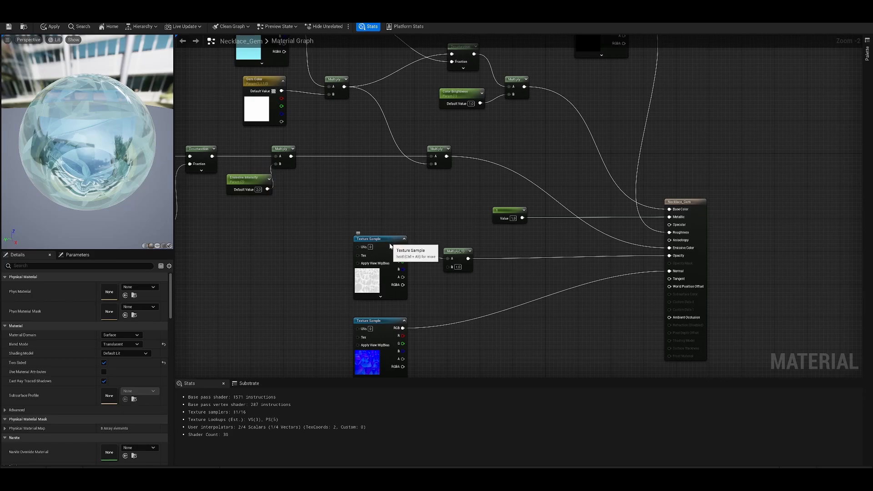
drag(390, 240, 387, 247)
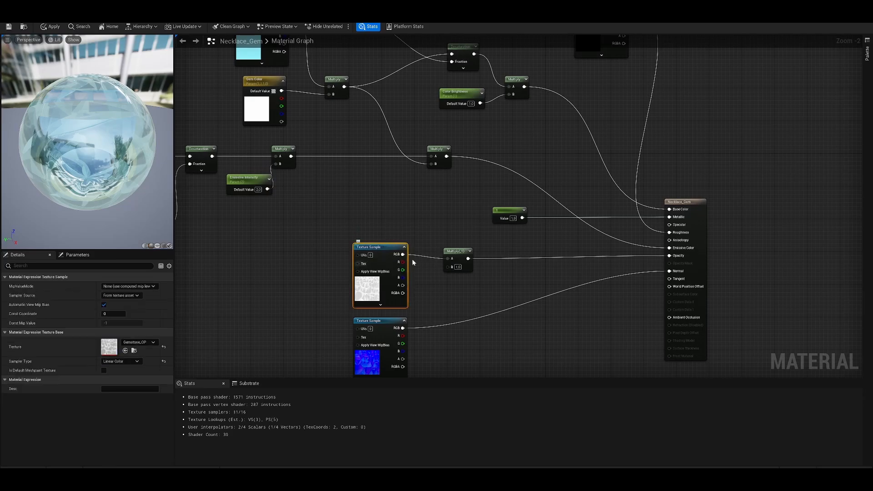
drag(402, 255, 448, 258)
right_drag(478, 252, 437, 288)
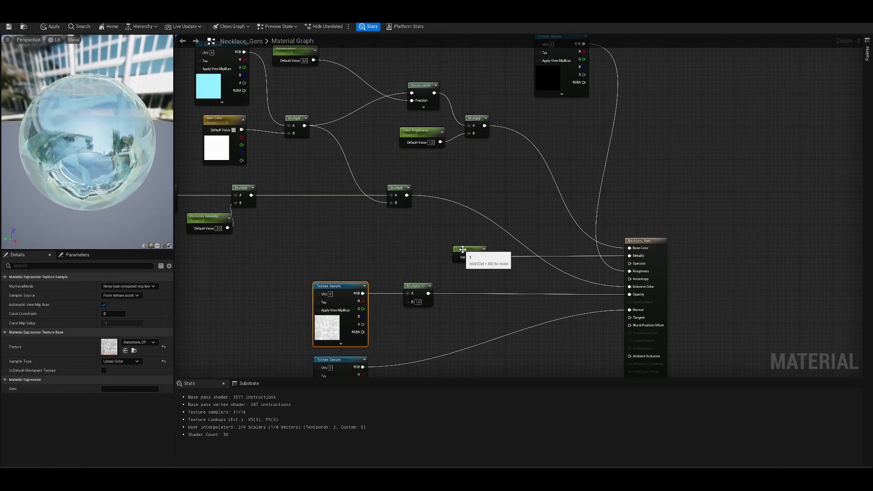
Examine the constant feeding Metallic and select the Multiply node feeding Emissive Color to inspect its inputs.
click(474, 259)
right_drag(327, 247, 450, 286)
click(520, 233)
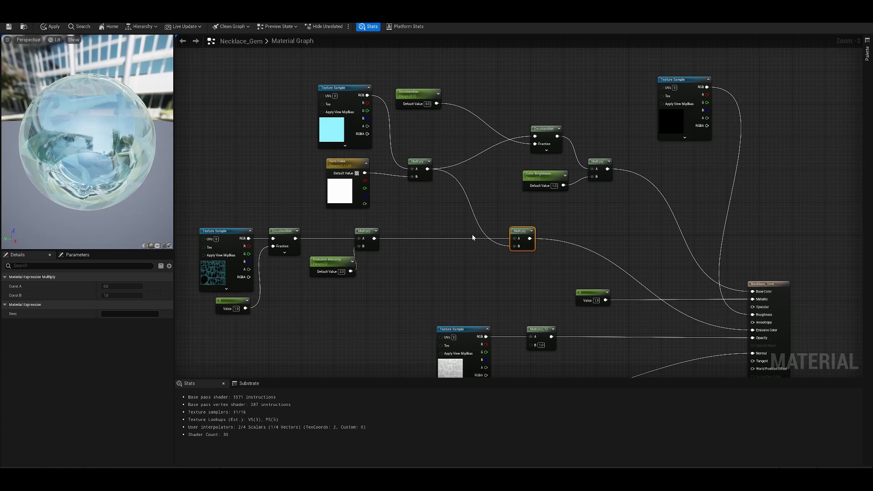
right_drag(479, 178, 471, 188)
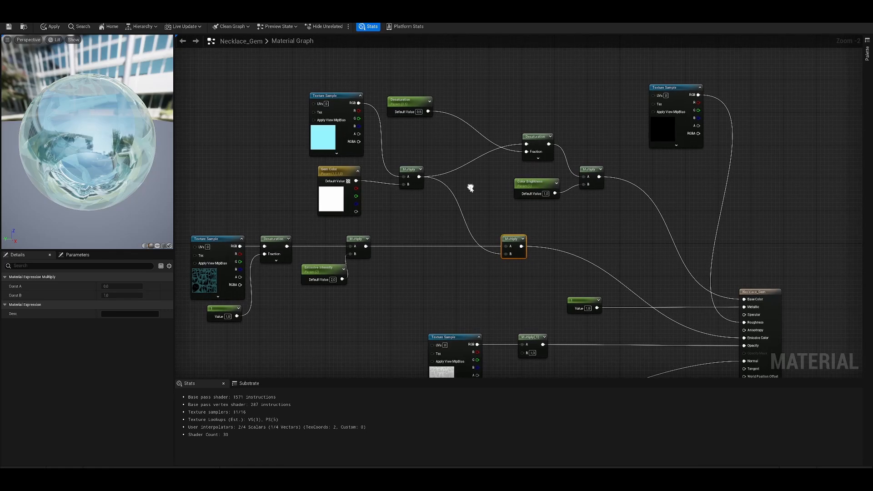
Examine the Base Color chain: the Gemstone_C texture, Gem Color, Desaturation, Color Brightness and Multiply nodes.
click(536, 138)
click(408, 173)
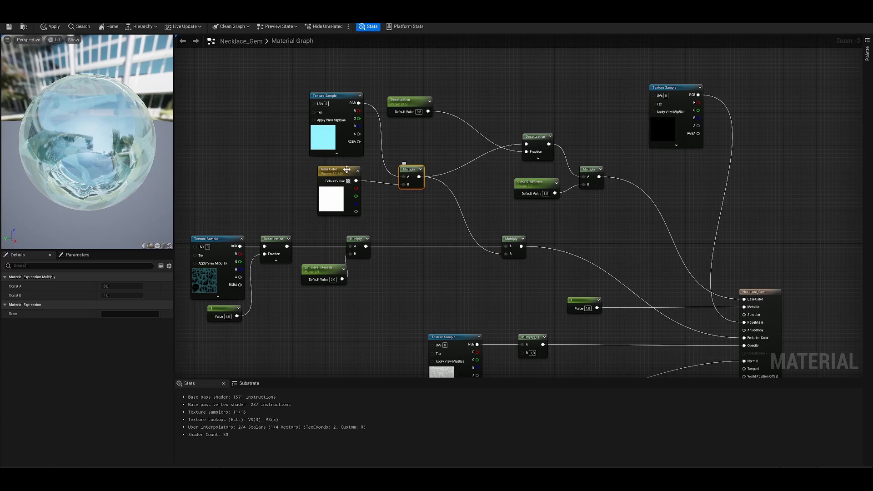
click(340, 97)
drag(339, 97, 335, 101)
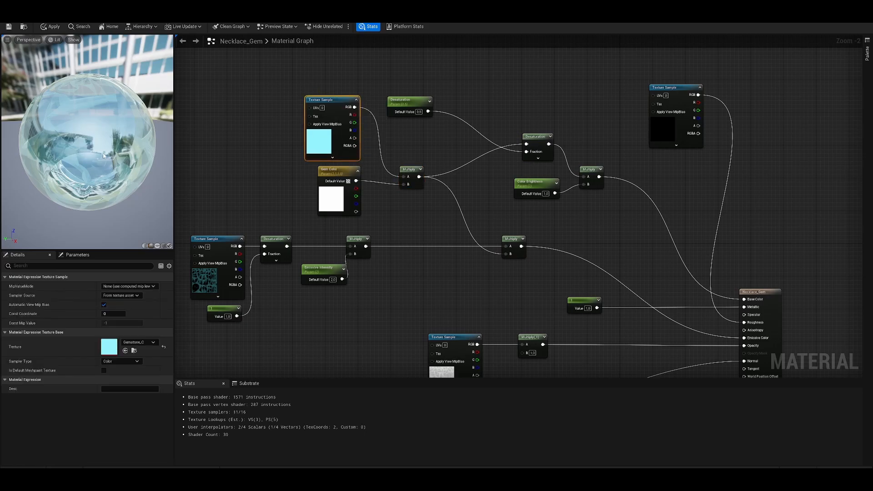
click(537, 191)
drag(602, 226, 536, 169)
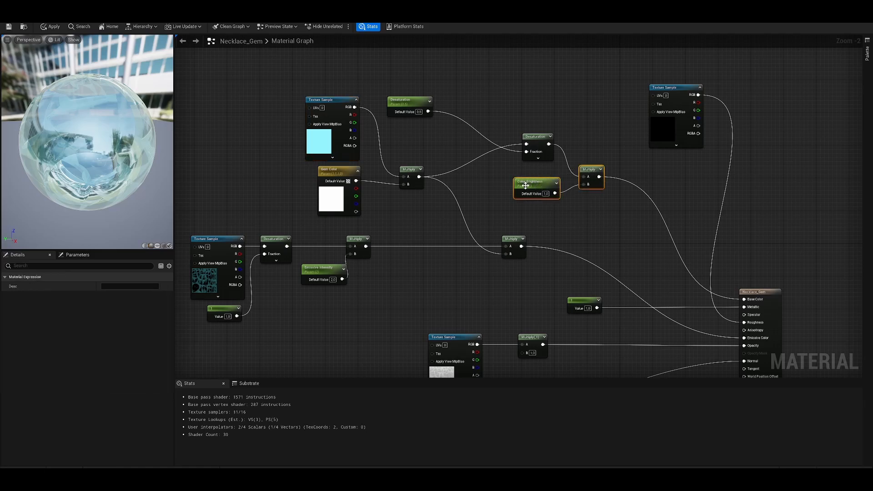
click(524, 183)
Move the Gemstone_R texture sample feeding Roughness slightly closer to the Base Color nodes.
right_drag(600, 234, 573, 220)
drag(657, 74, 636, 75)
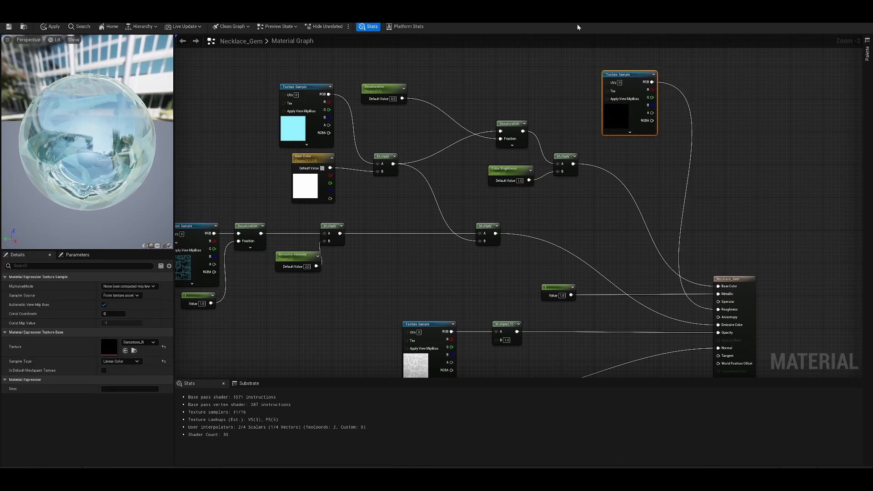
Return to the level editor, clear the actor selection and view the lit pendant.
drag(608, 9, 578, 93)
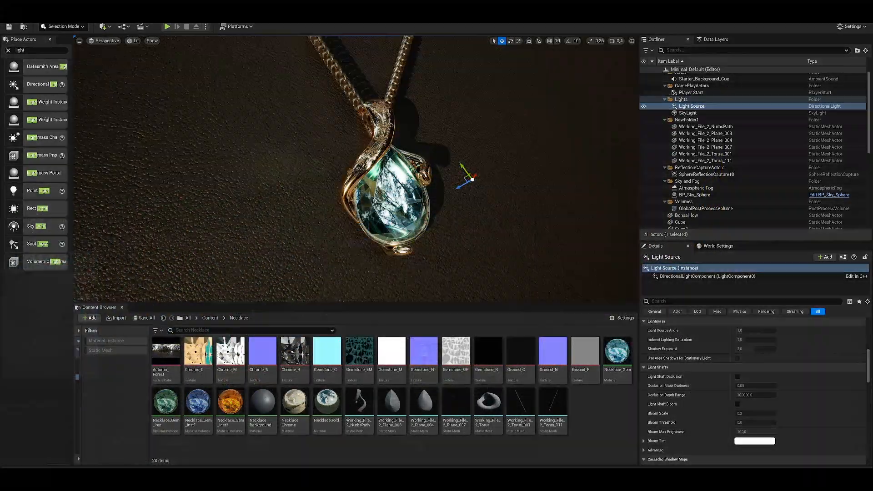
click(416, 213)
key(Escape)
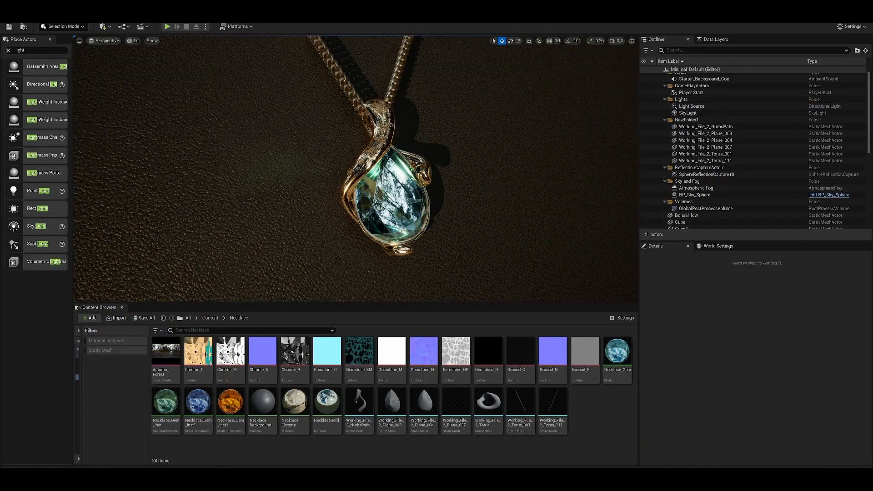
right_drag(398, 223, 396, 225)
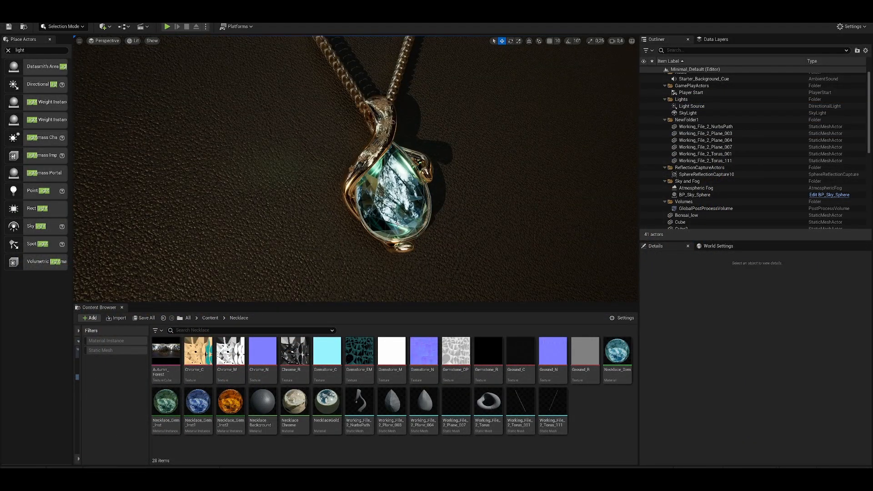